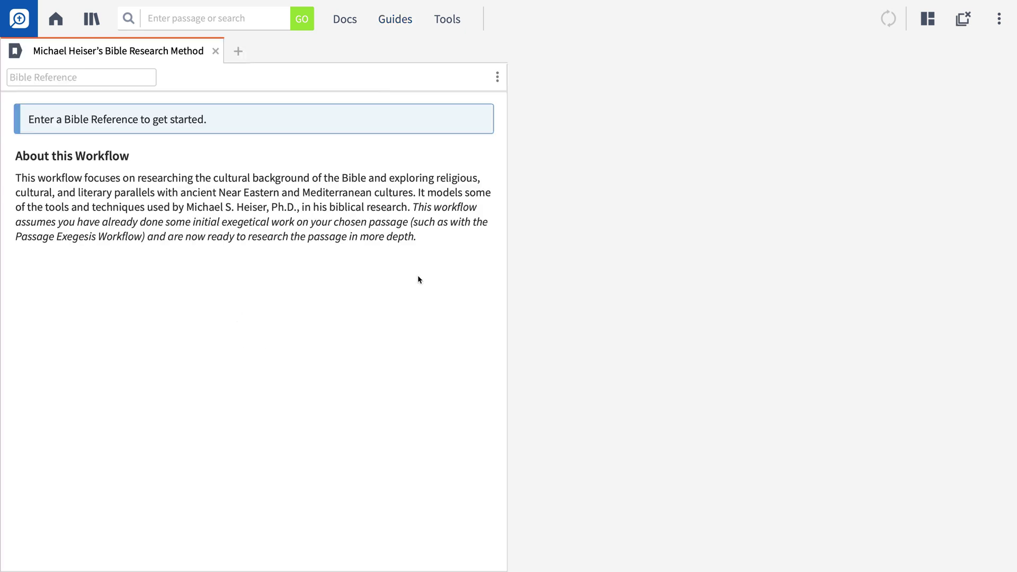
Enter jn15.1-8 as the Bible reference to load the research steps for John 15:1–8
left_click(64, 78)
type("jn1")
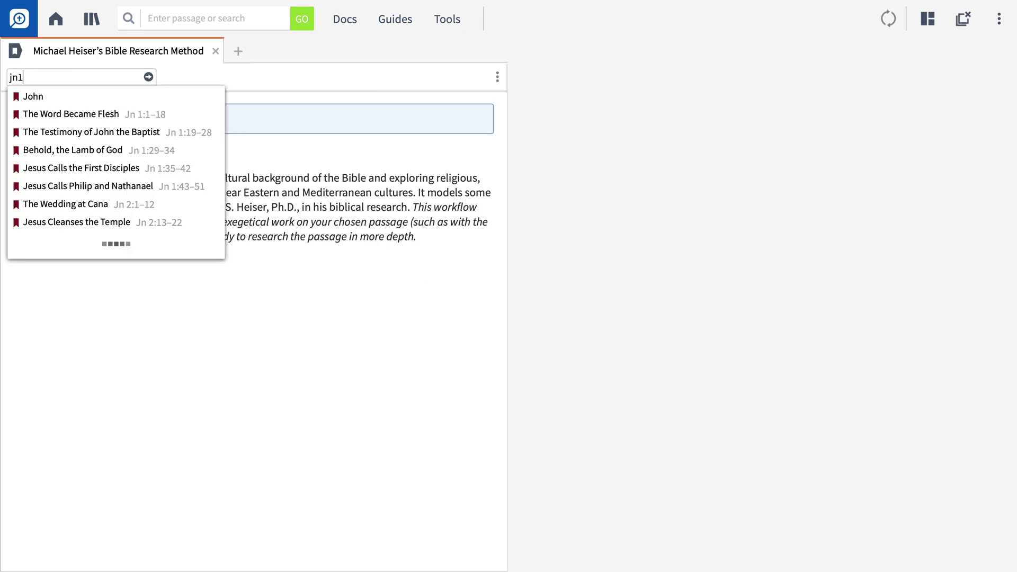
type("5.1-8")
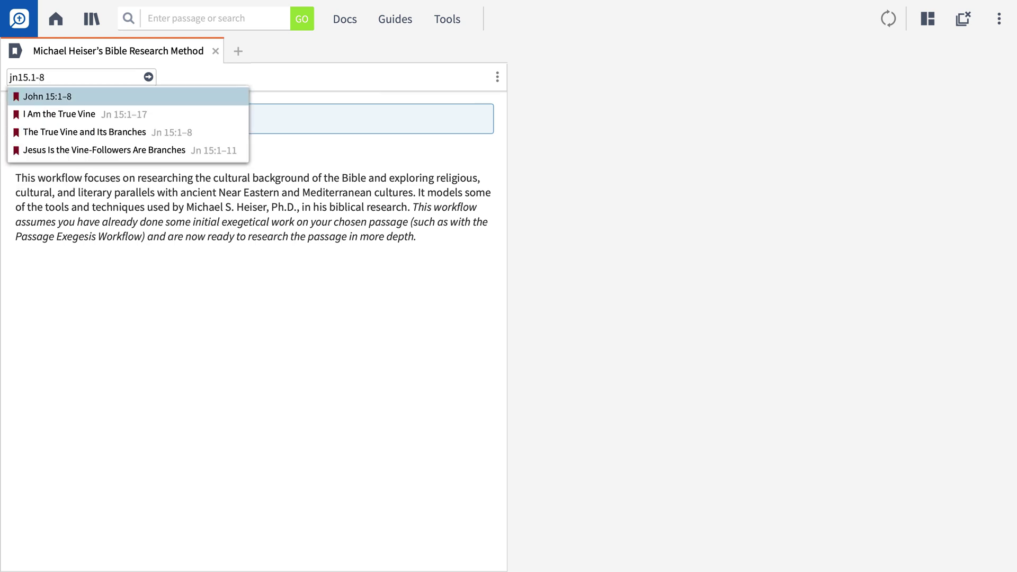
key("Down")
key("Down")
key("Return")
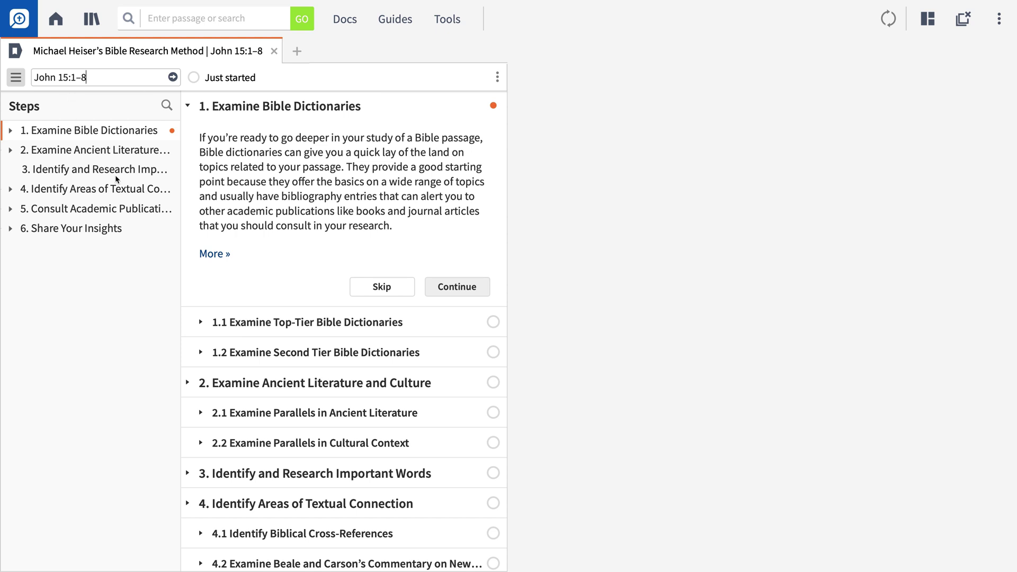
Expand step 5, Consult Academic Publications, and its substep 5.1 on consulting commentaries
scroll(215, 304, "down", 2)
scroll(215, 304, "down", 5)
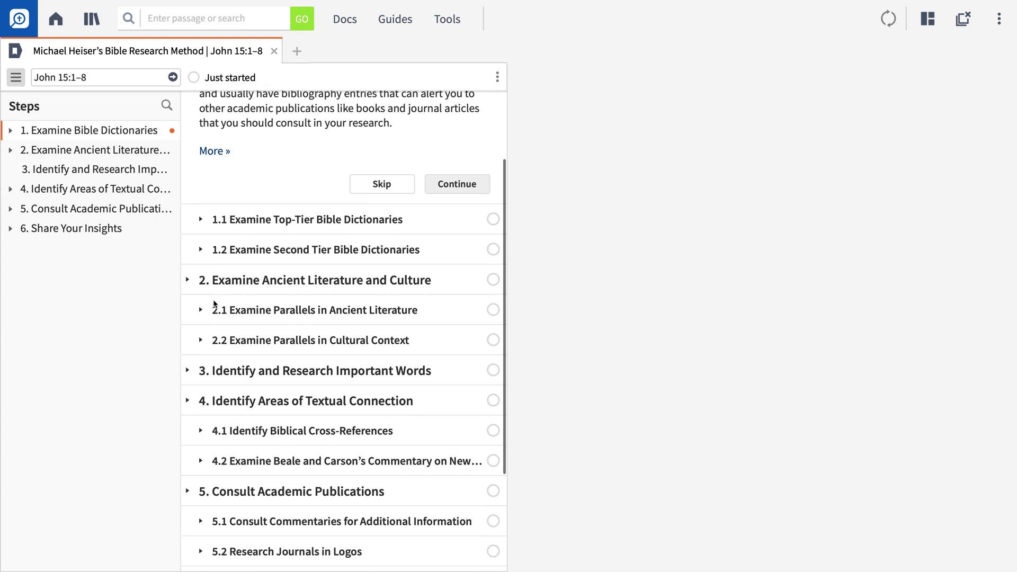
scroll(214, 303, "down", 3)
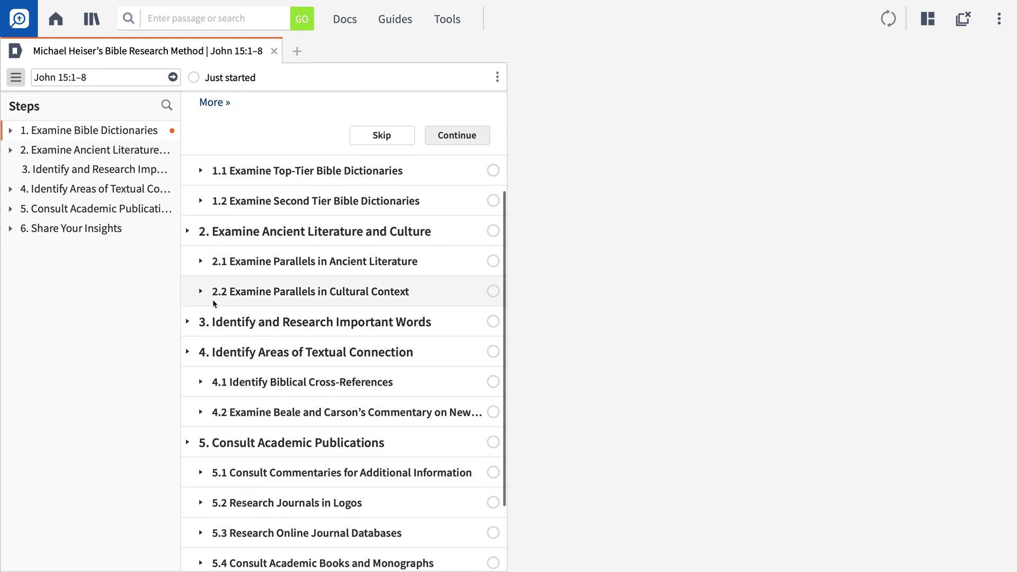
scroll(213, 303, "down", 2)
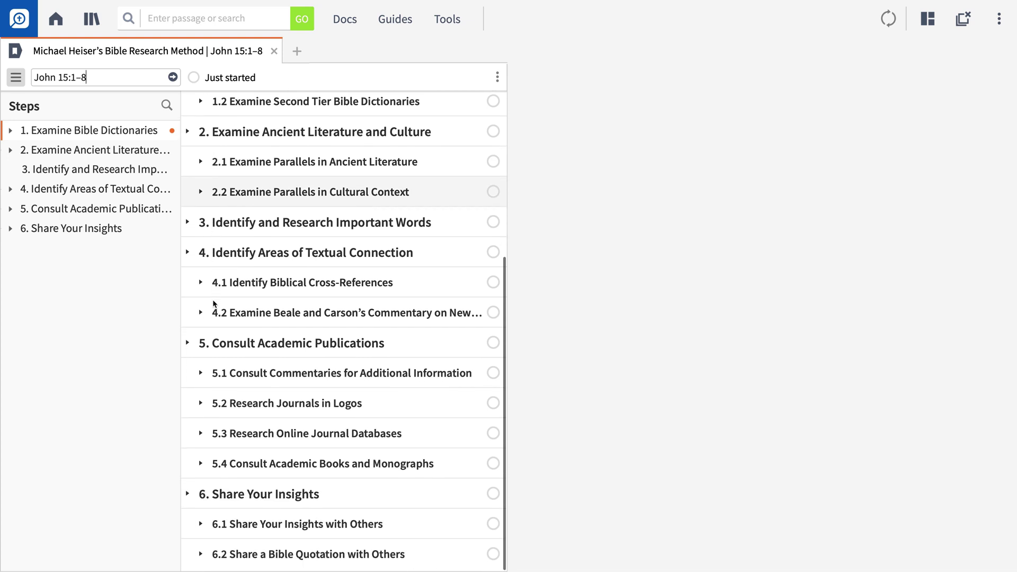
left_click(188, 345)
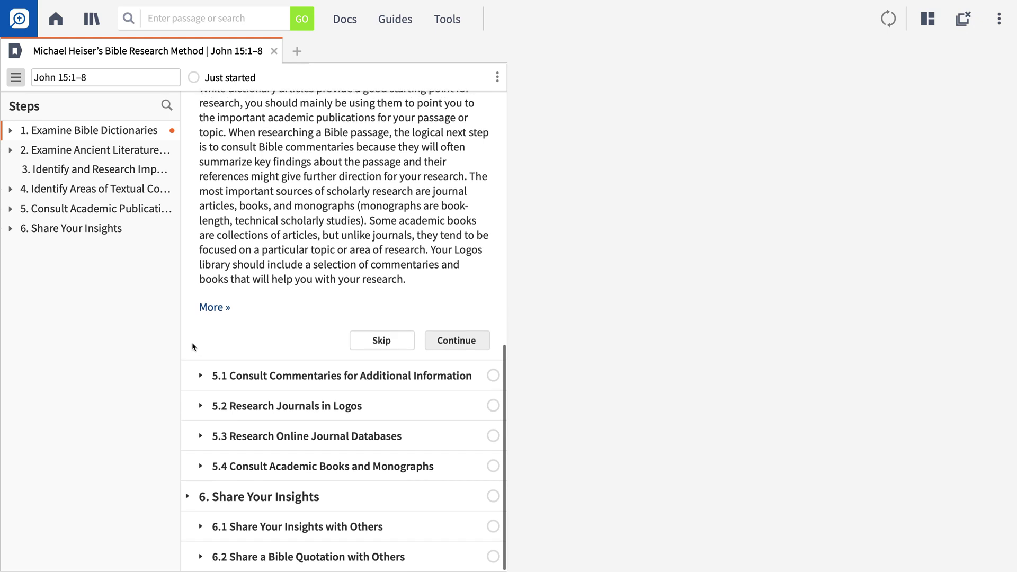
left_click(200, 376)
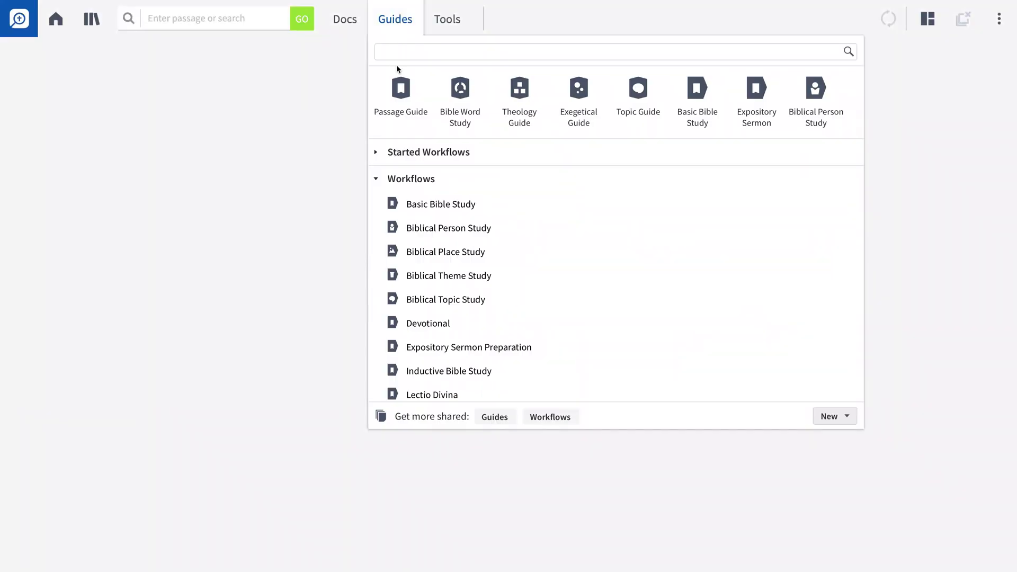
Scroll past Custom Workflows in the Guides menu and show the New guide/workflow options
scroll(431, 205, "down", 3)
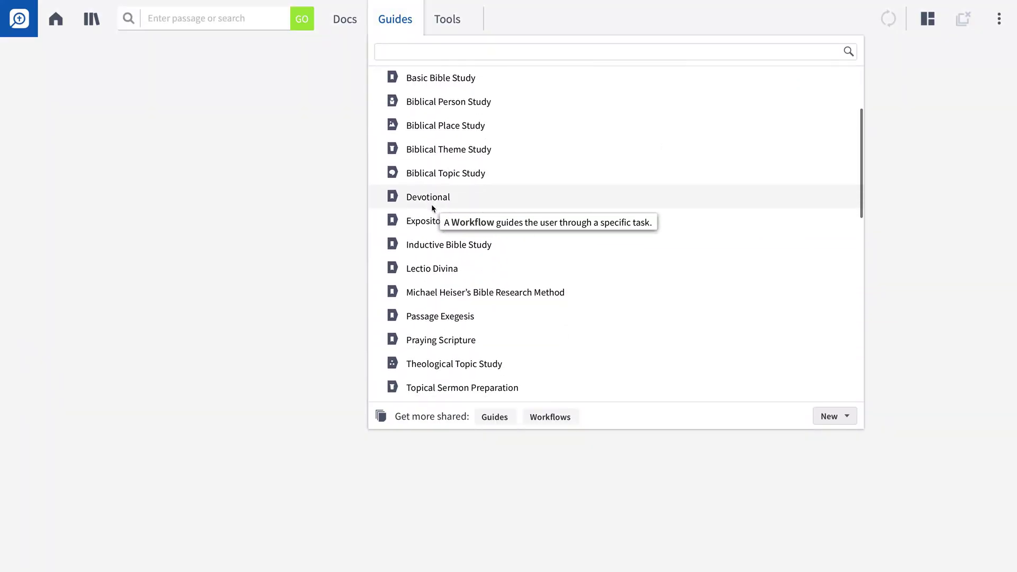
scroll(431, 205, "down", 6)
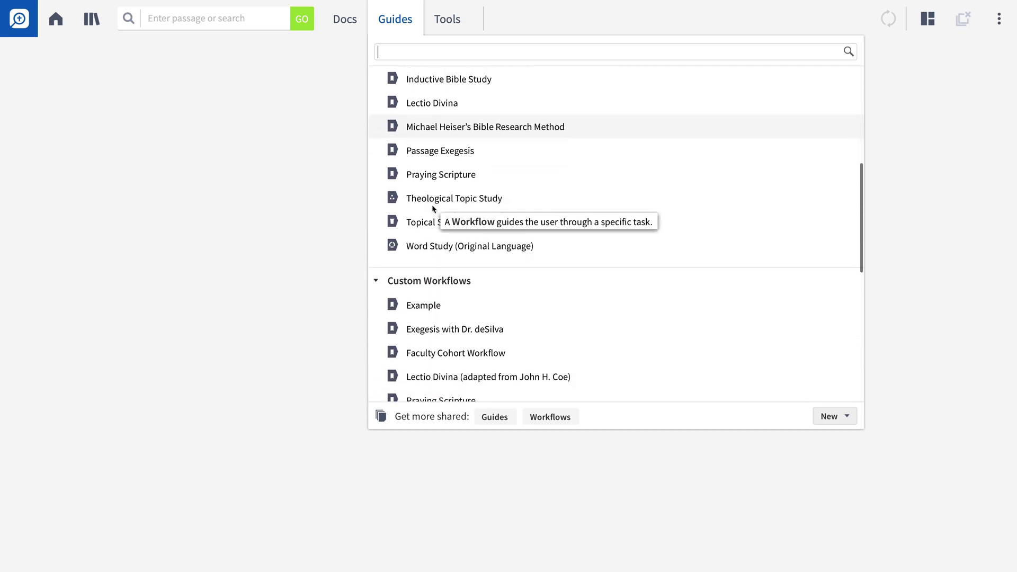
scroll(431, 205, "down", 5)
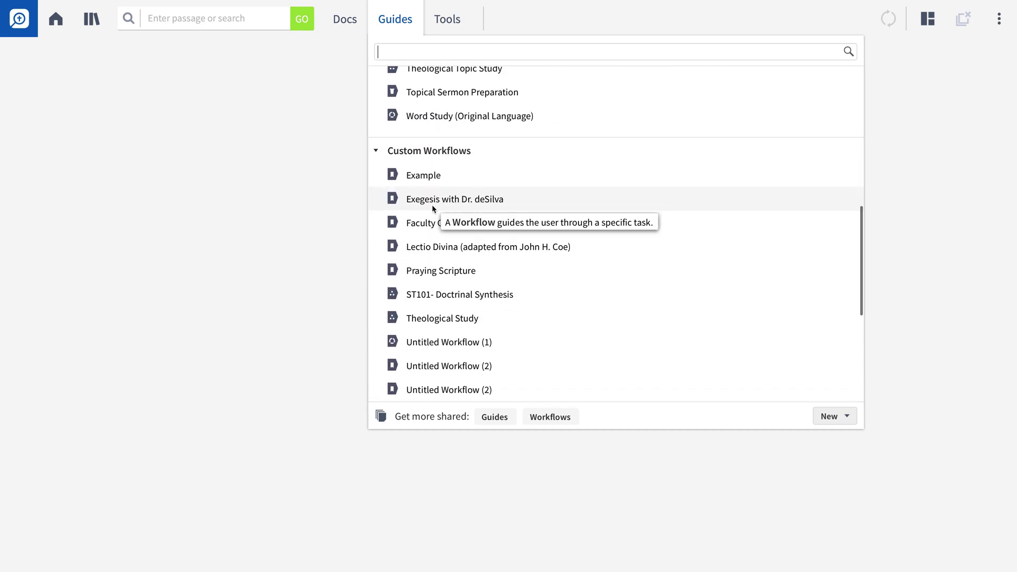
scroll(433, 208, "down", 2)
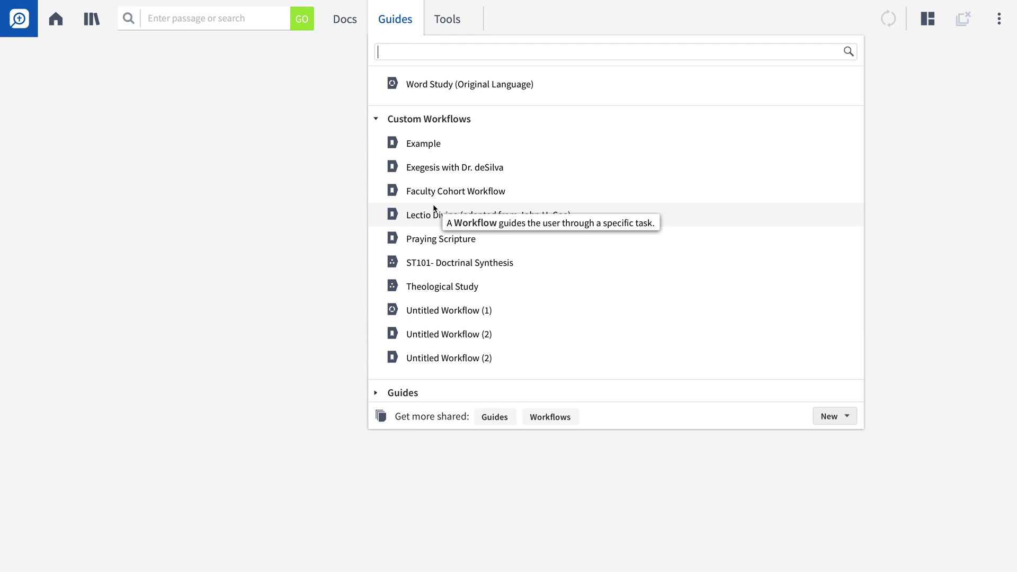
left_click(827, 416)
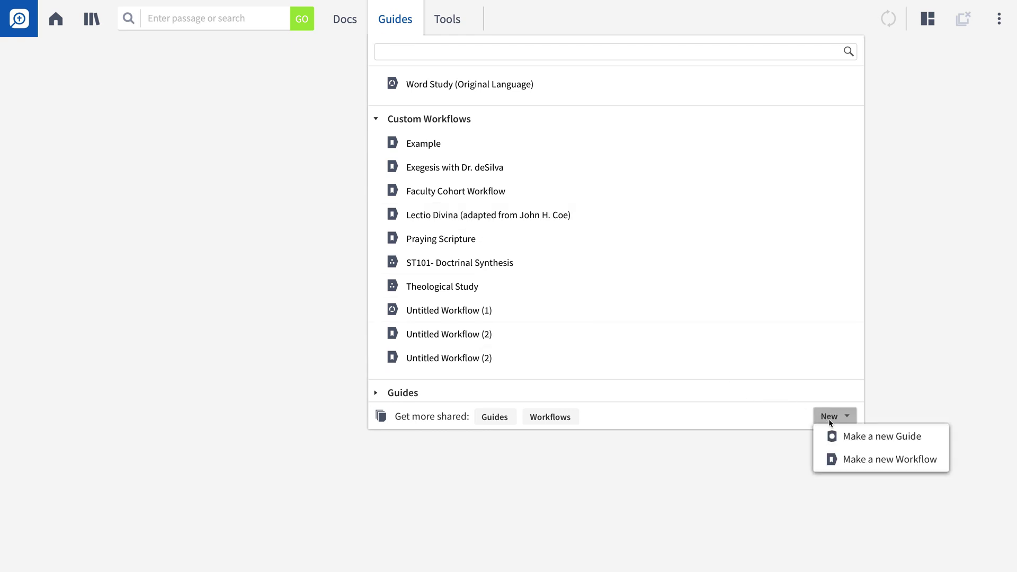
Choose Make a new Workflow to create a brand-new workflow draft
left_click(846, 460)
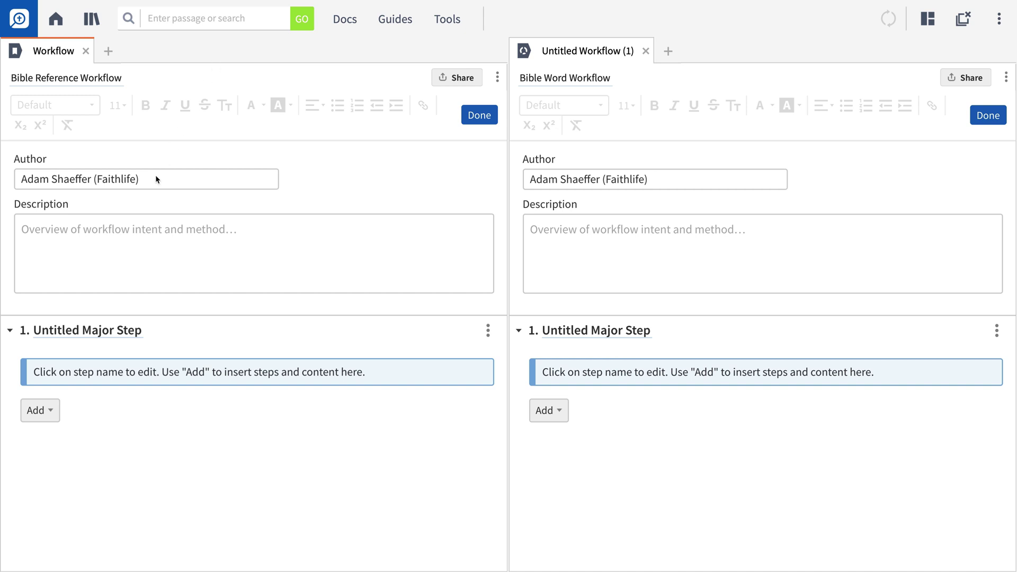
Show the addable items for the first major step in both the Bible Reference and Bible Word drafts
left_click(40, 411)
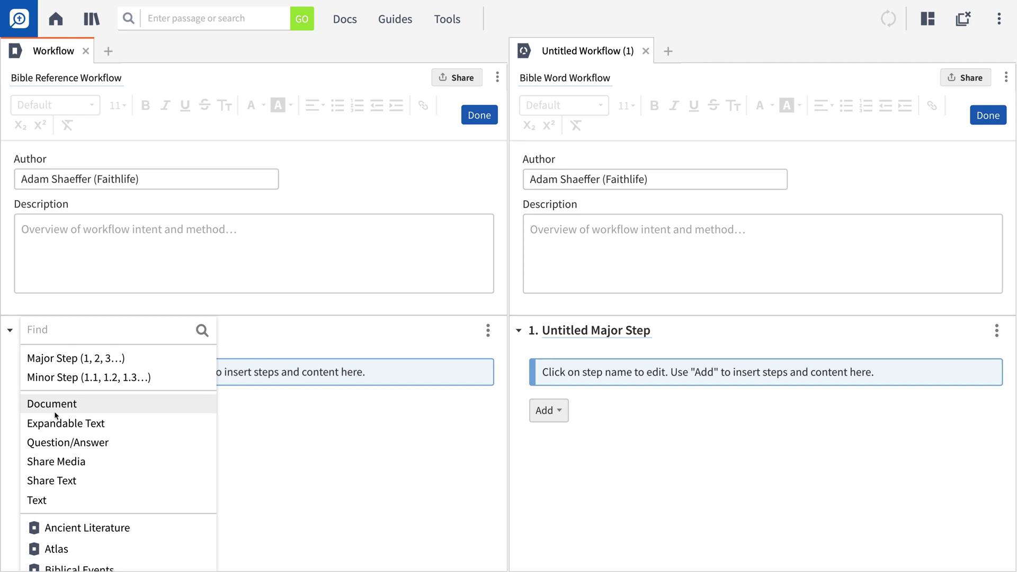
scroll(47, 413, "down", 3)
scroll(57, 415, "down", 5)
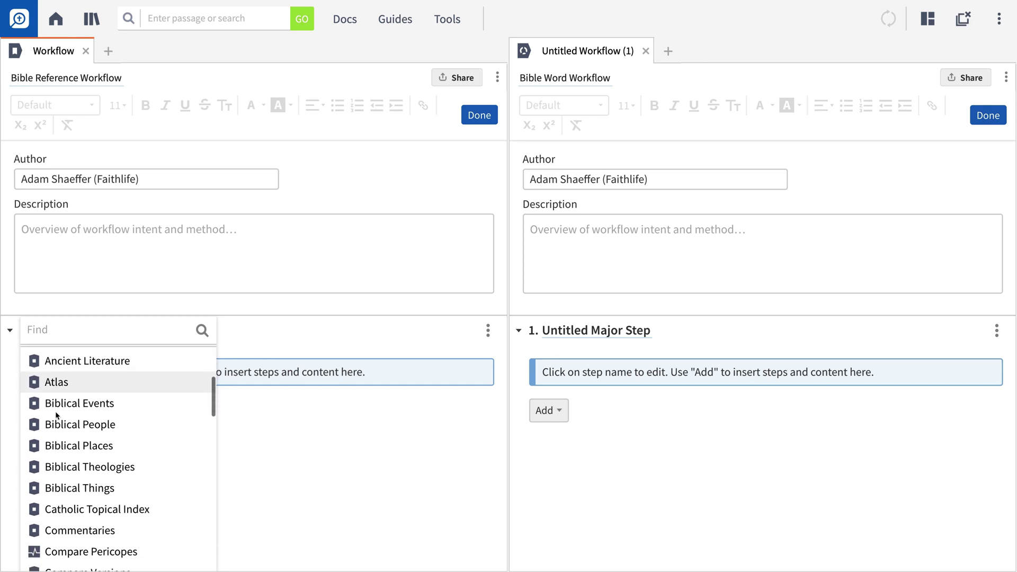
scroll(57, 415, "down", 6)
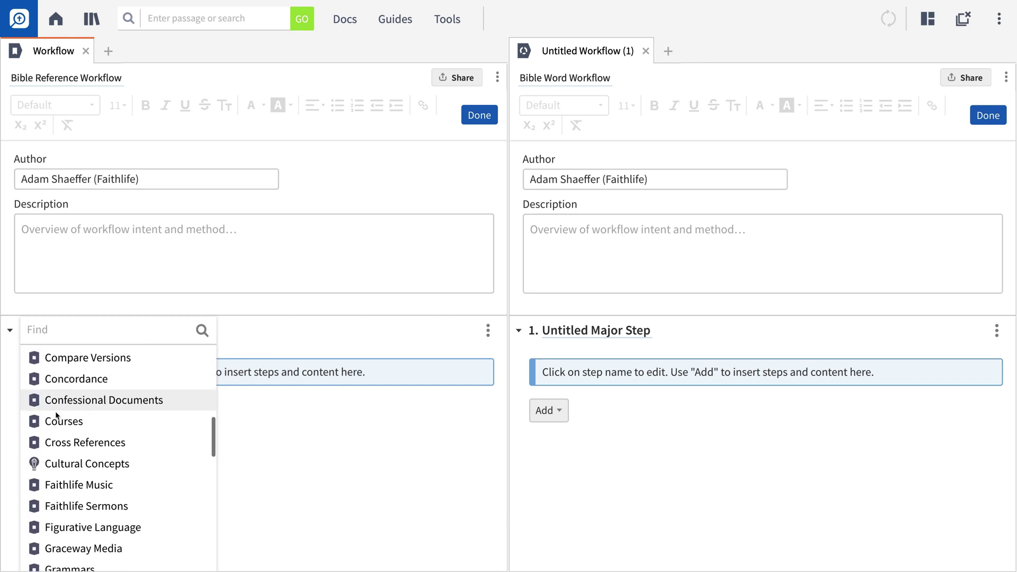
scroll(57, 416, "down", 5)
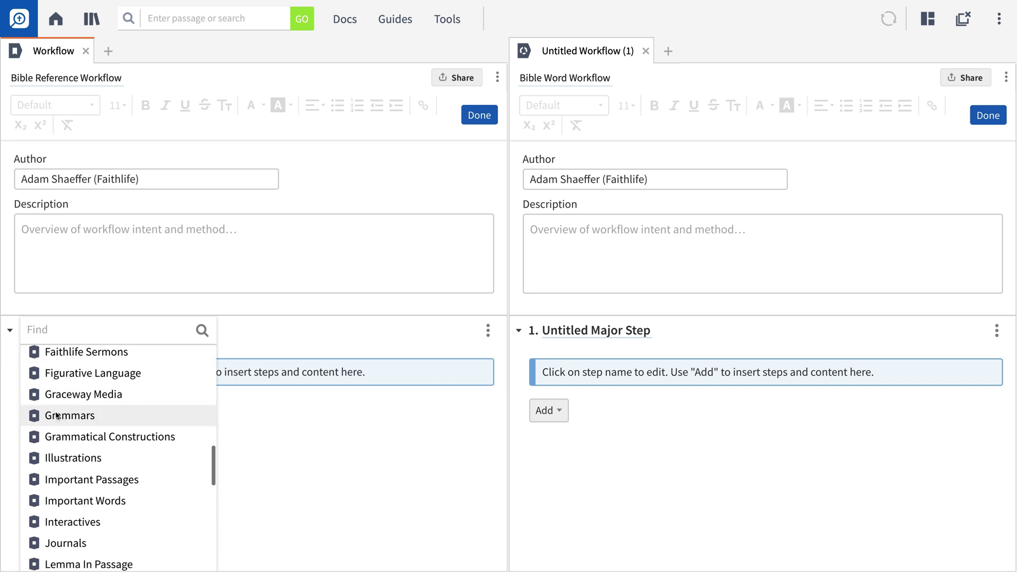
scroll(57, 415, "down", 5)
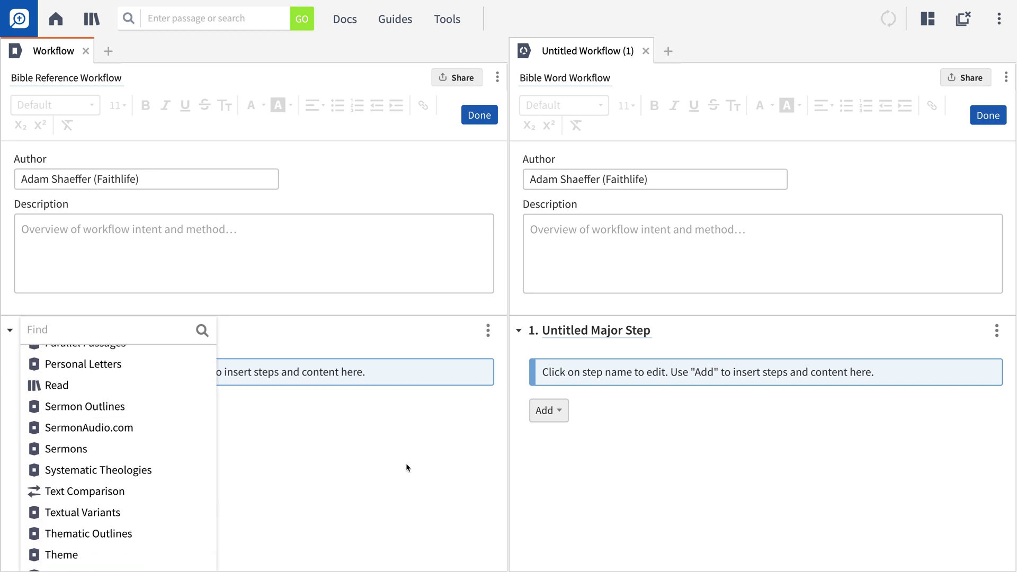
left_click(561, 413)
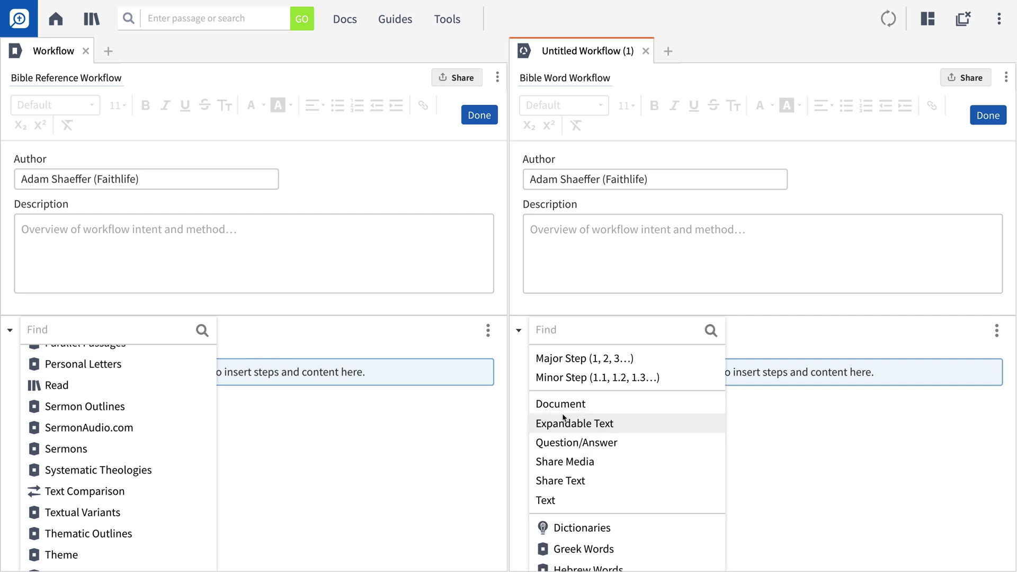
Scroll down to the new Untitled Workflow (3) draft and its list of workflow kinds
scroll(566, 415, "down", 2)
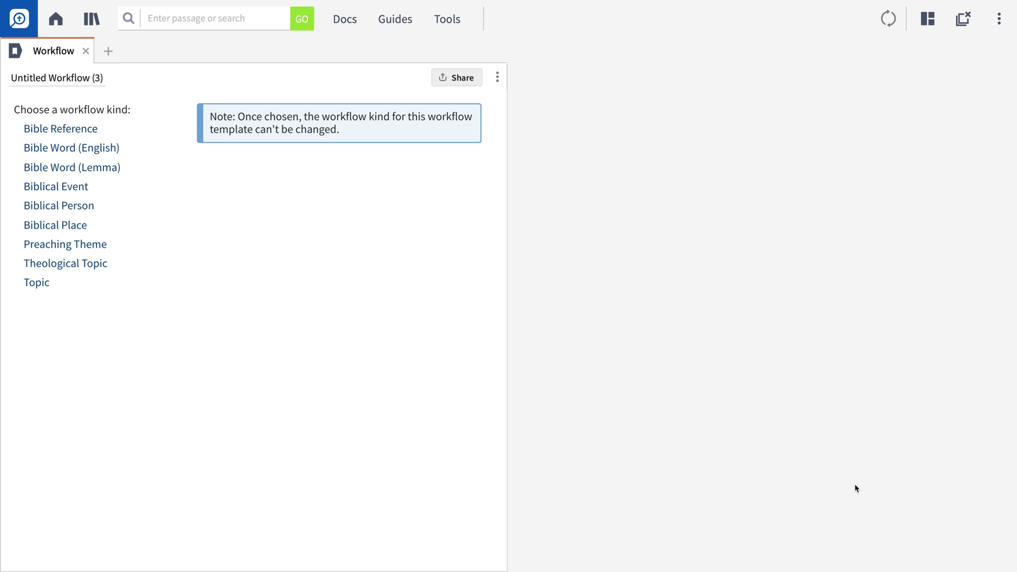
Make the draft a Bible Reference workflow titled 'Example Workflow'
left_click(58, 128)
double_click(31, 78)
type("Example")
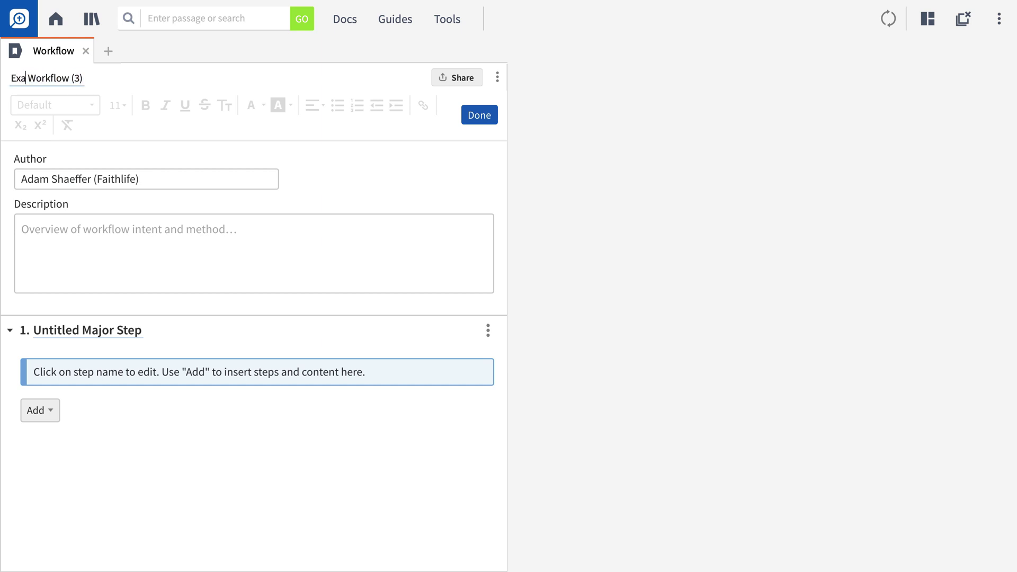
key("BackSpace")
key("BackSpace")
key("BackSpace")
key("BackSpace")
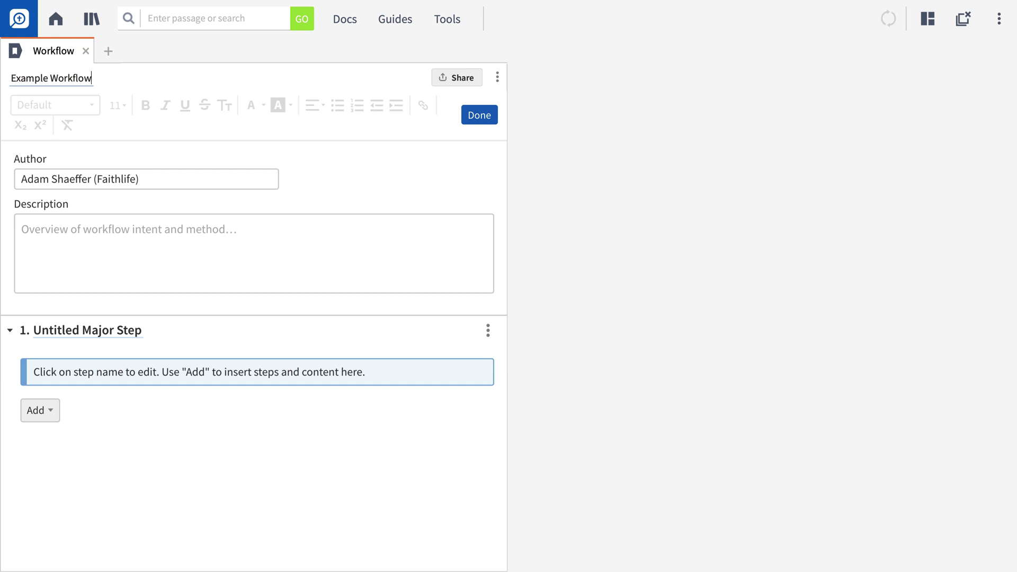
Replace the author's first name with 'Dr.', trim the affiliation, and paste the classroom demonstration description
double_click(30, 178)
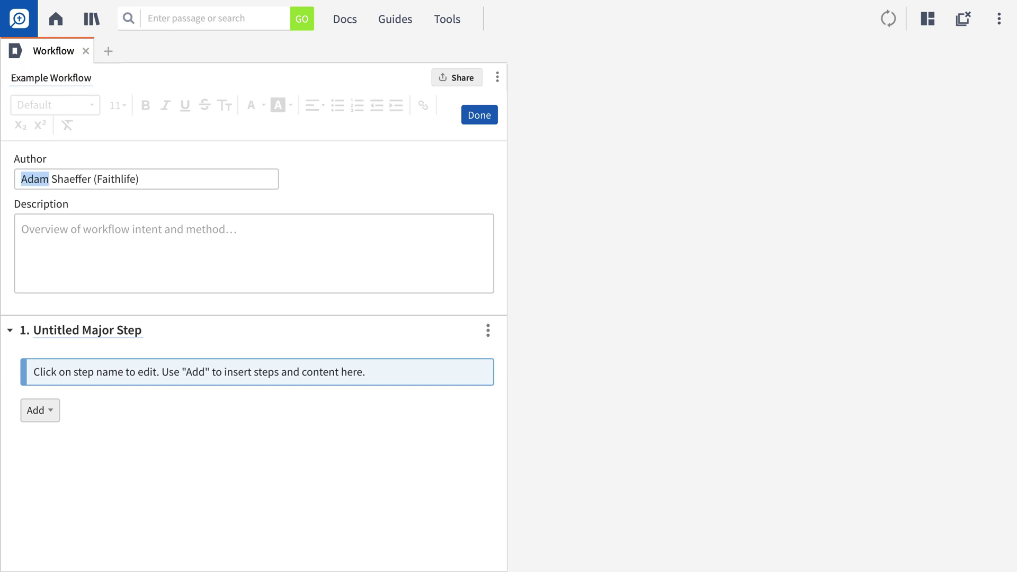
type("Dr.")
key("End")
key("BackSpace")
key("BackSpace")
key("BackSpace")
key("BackSpace")
key("BackSpace")
key("BackSpace")
key("BackSpace")
key("BackSpace")
key("BackSpace")
key("BackSpace")
key("BackSpace")
key("BackSpace")
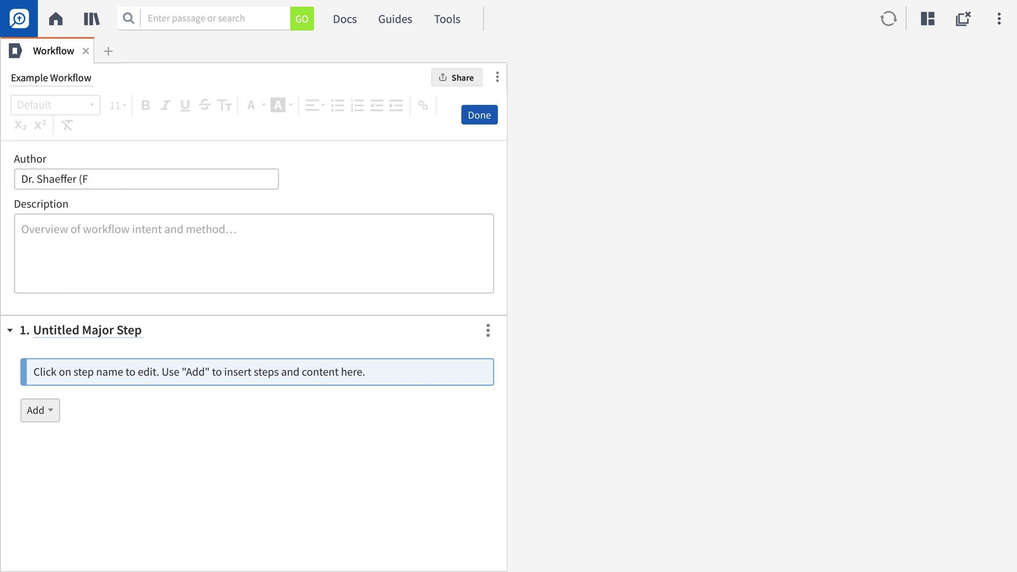
key("Tab")
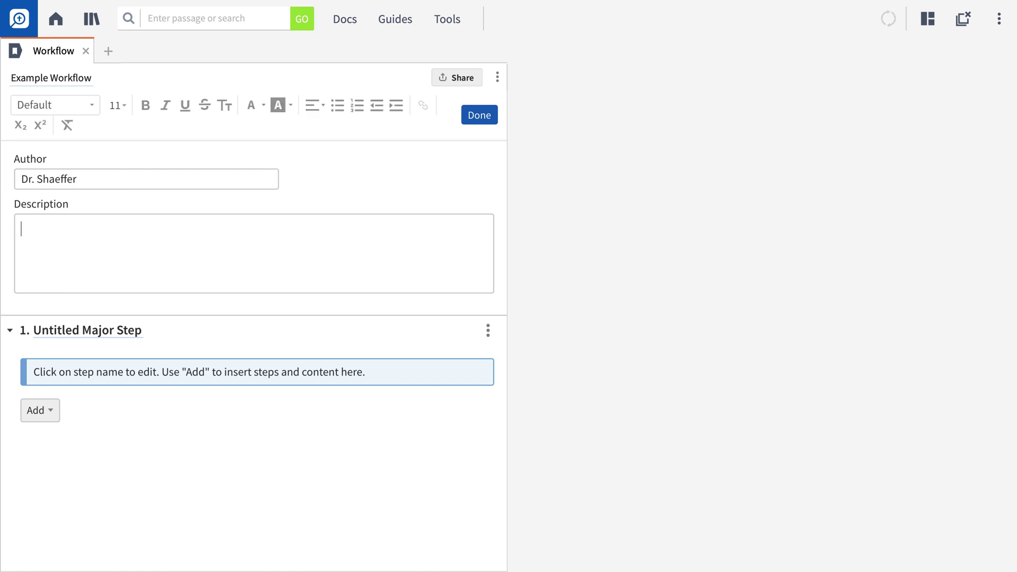
type("Example workflow to demonstrate the process of creating one for use in the classroom.")
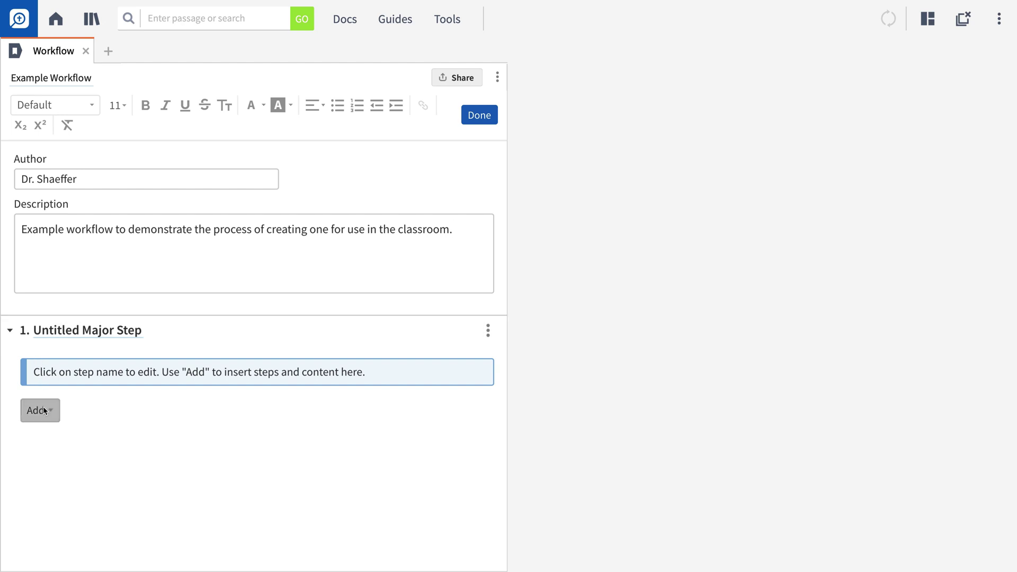
Add Text, Question/Answer, Share Text and Document items, in that order, to Example Workflow's first major step
left_click(44, 410)
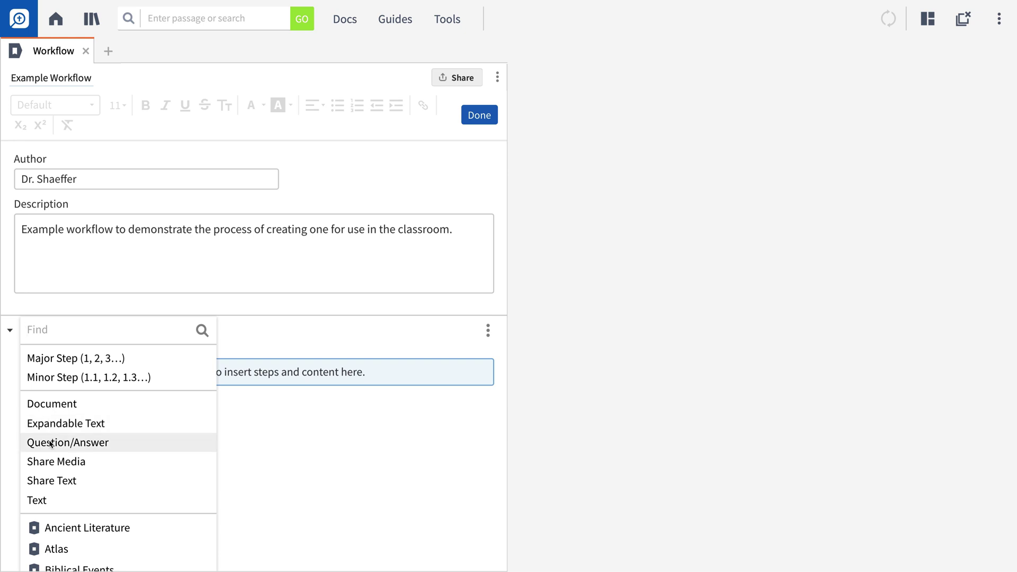
left_click(48, 500)
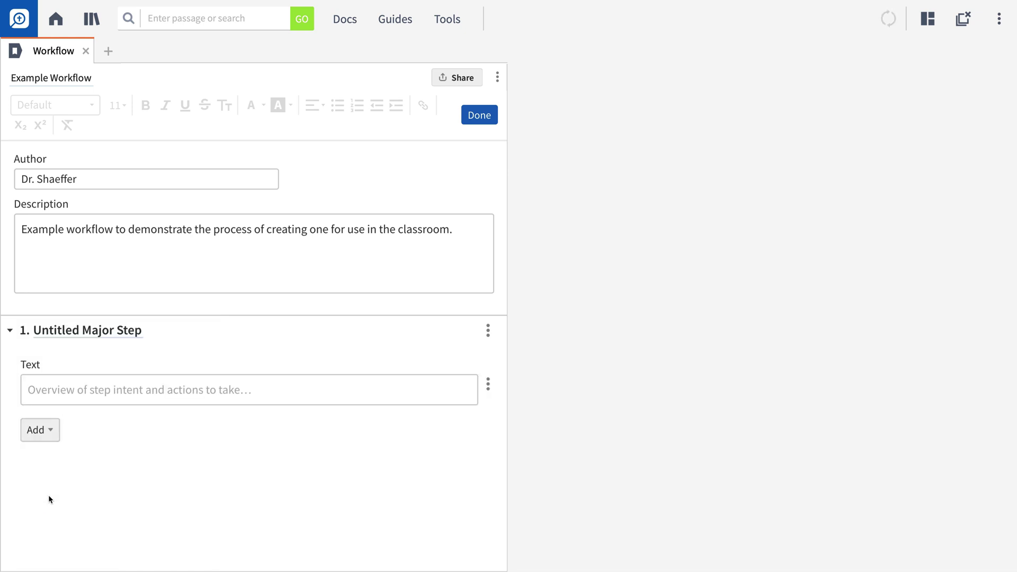
left_click(50, 435)
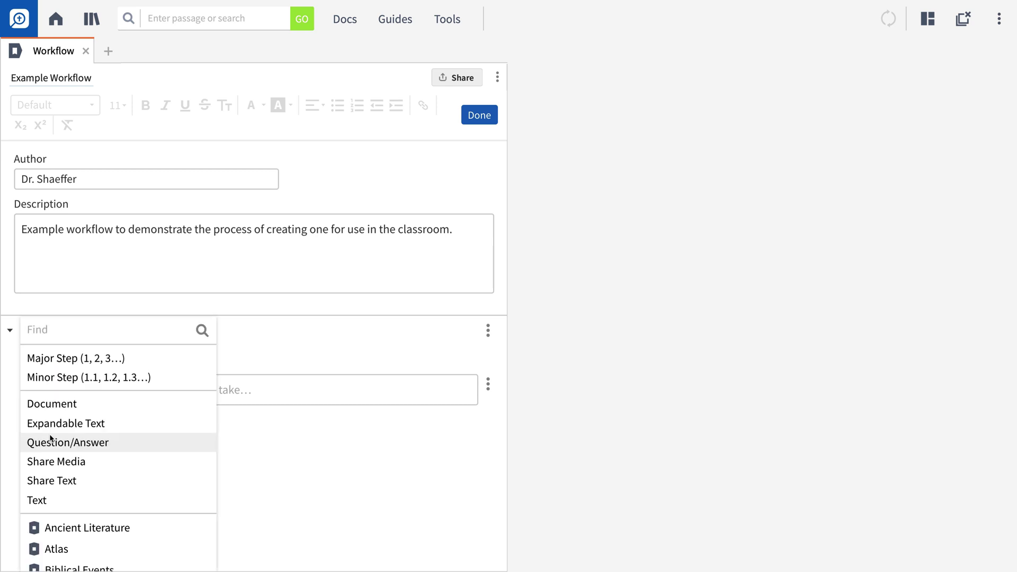
left_click(50, 439)
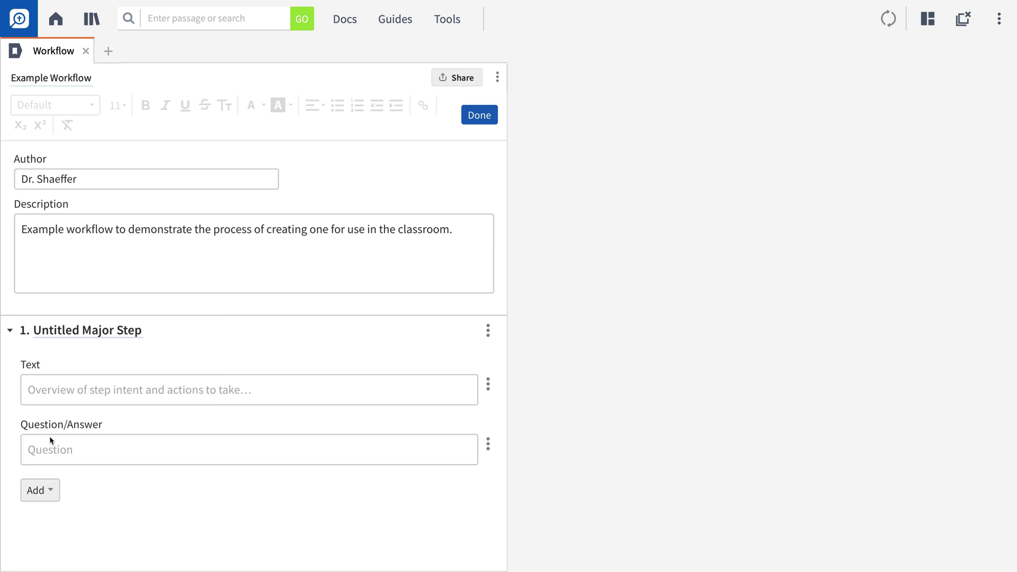
left_click(49, 488)
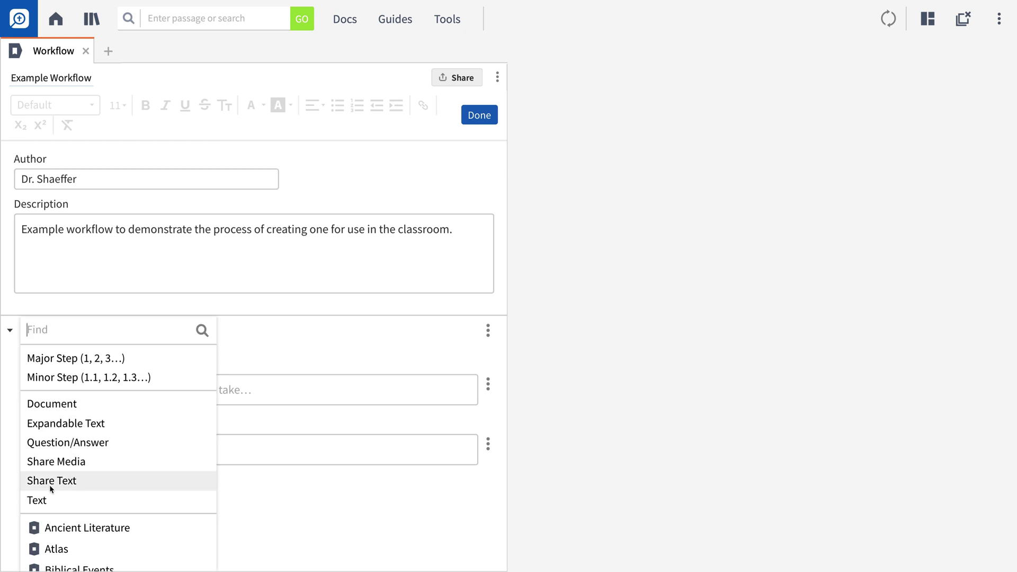
left_click(51, 482)
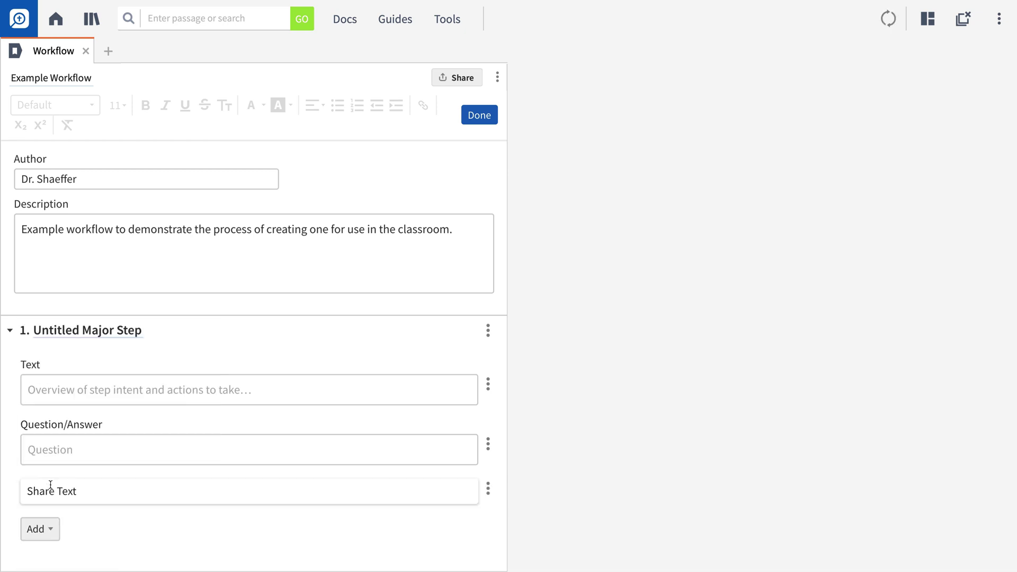
left_click(50, 530)
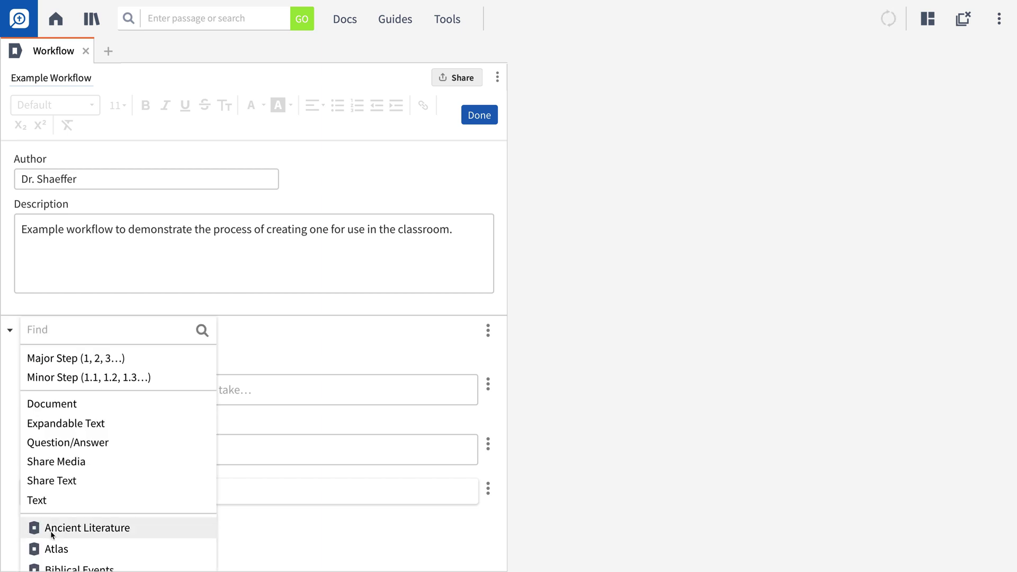
left_click(54, 403)
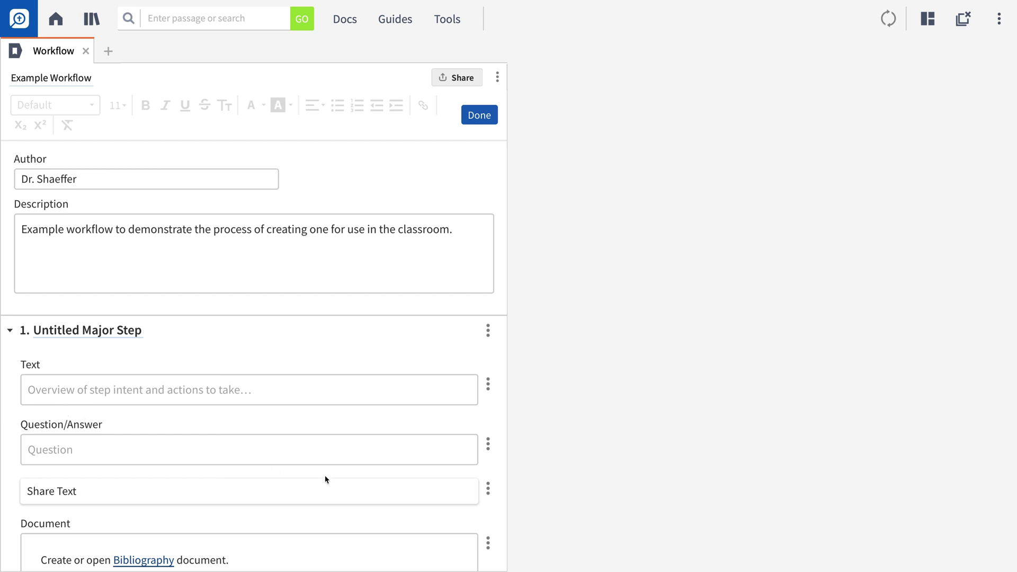
Move the Share Text item down one place in the first major step
left_click(489, 489)
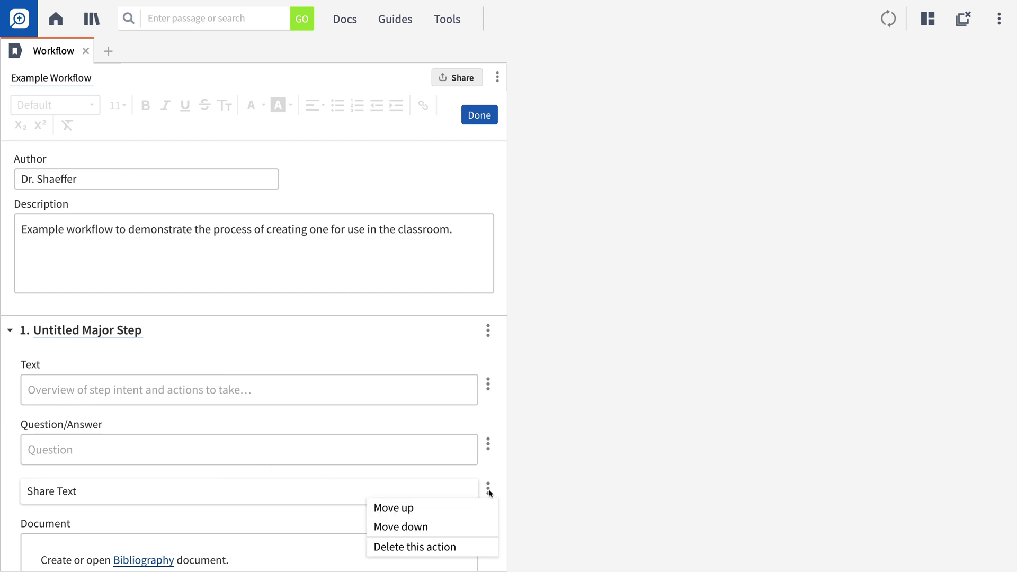
left_click(459, 524)
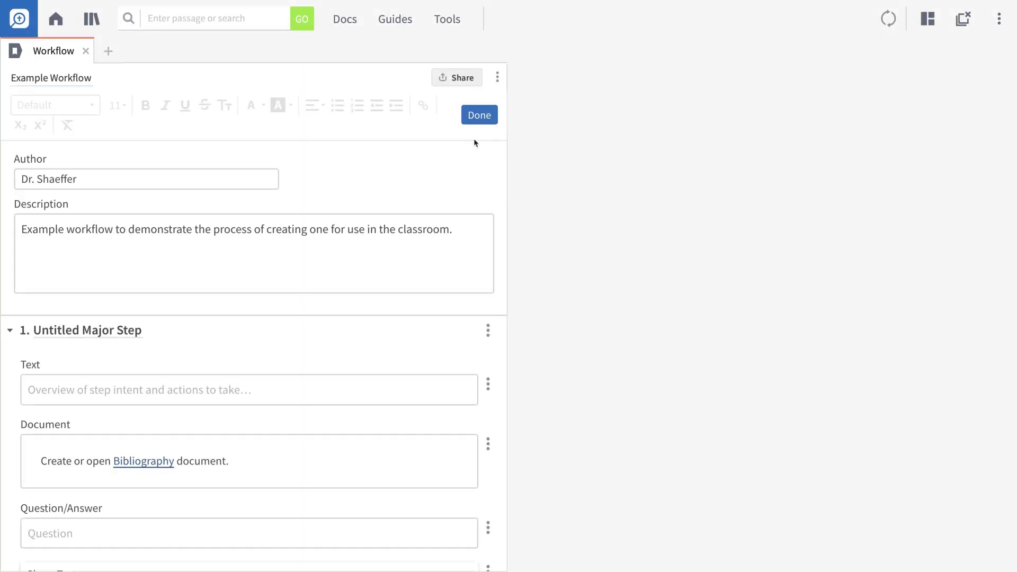
Preview Example Workflow on John 15:1–8, then reopen it for editing
left_click(478, 116)
left_click(68, 78)
type("jn15.1-8")
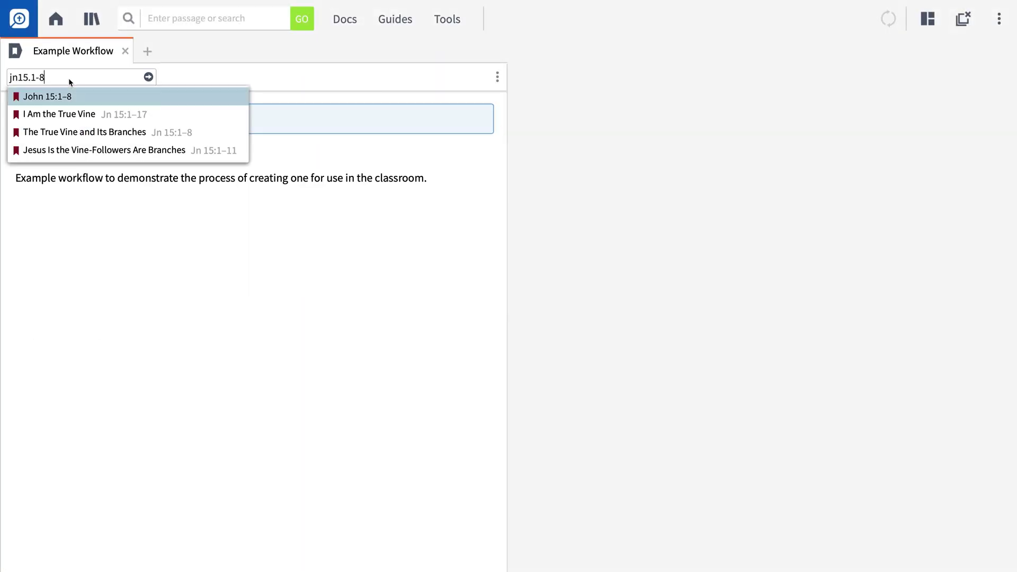
key("Return")
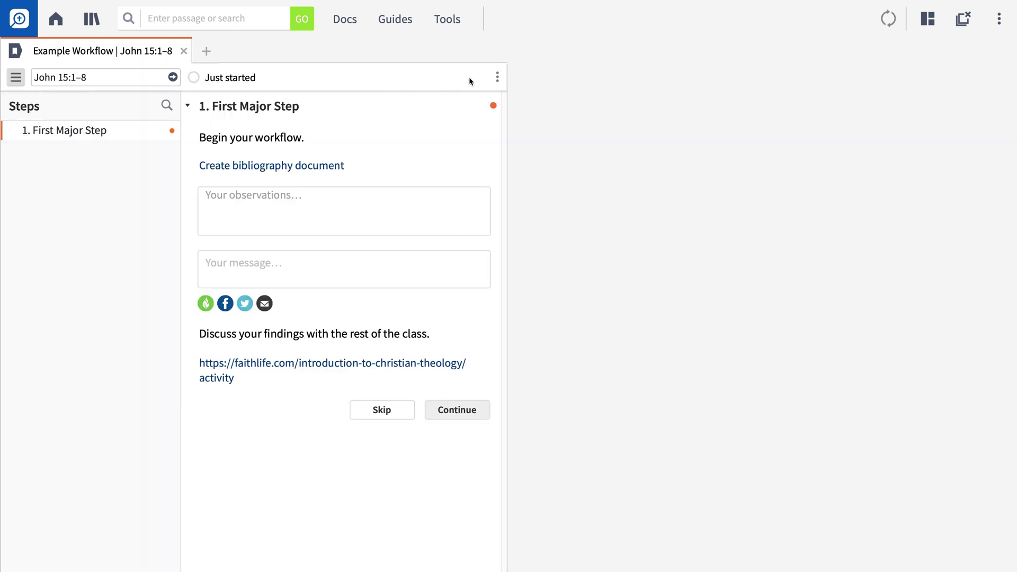
left_click(496, 79)
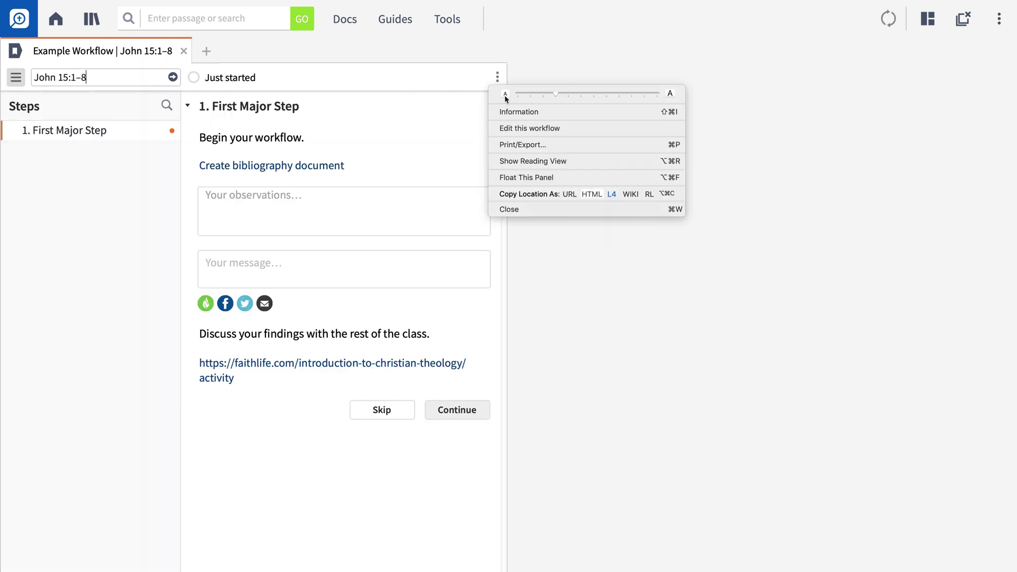
left_click(516, 128)
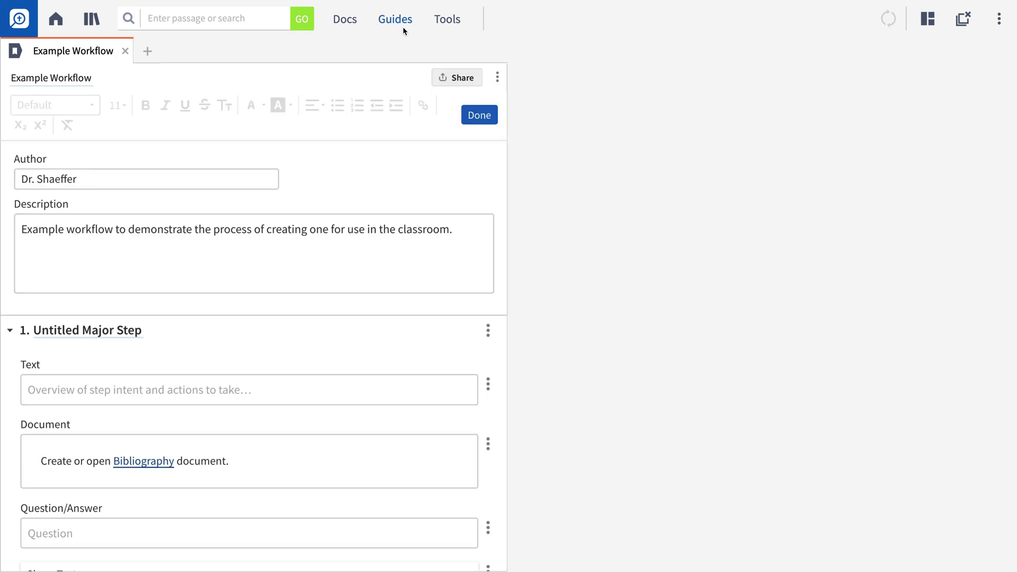
left_click(385, 20)
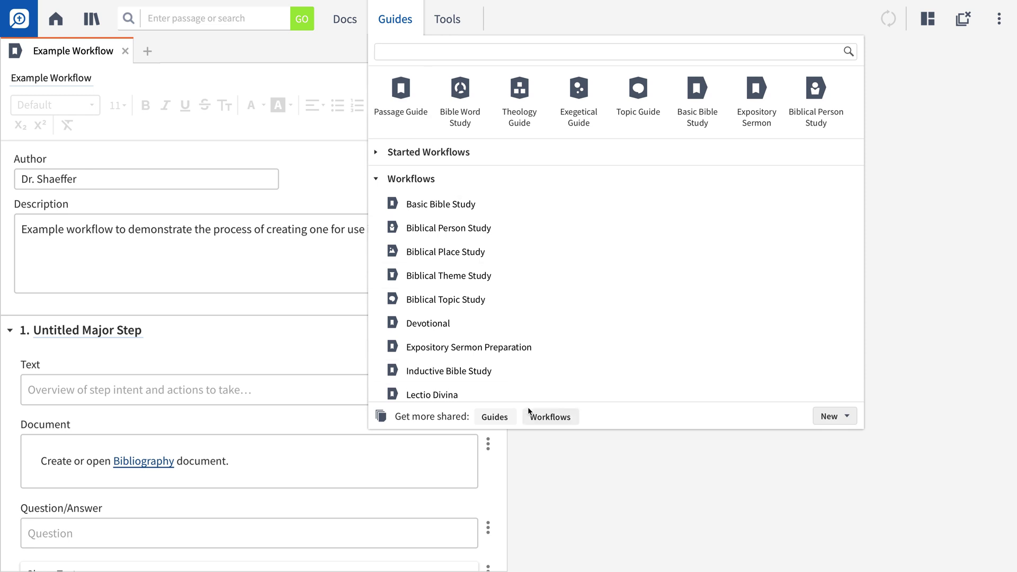
left_click(550, 417)
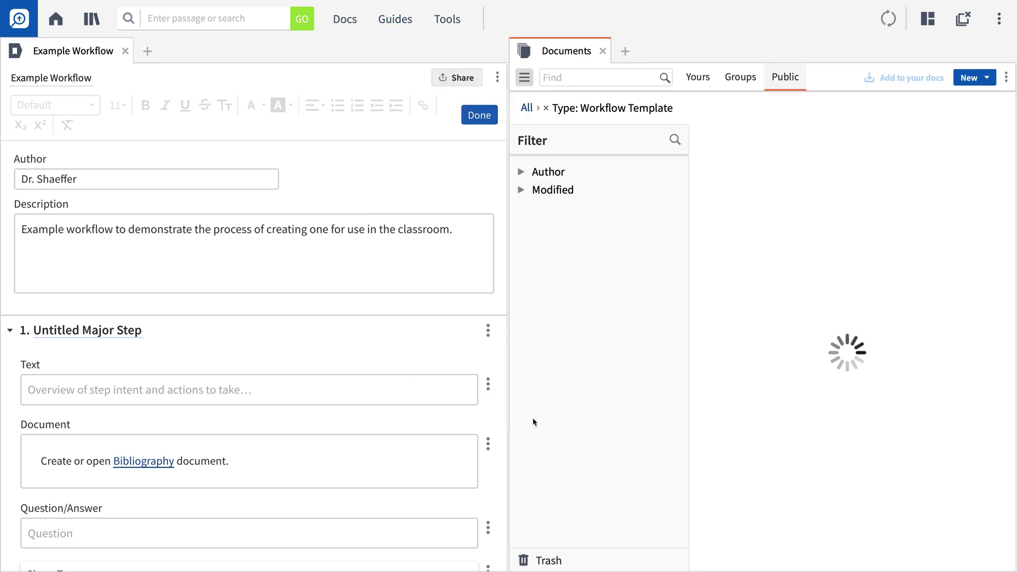
scroll(702, 360, "down", 3)
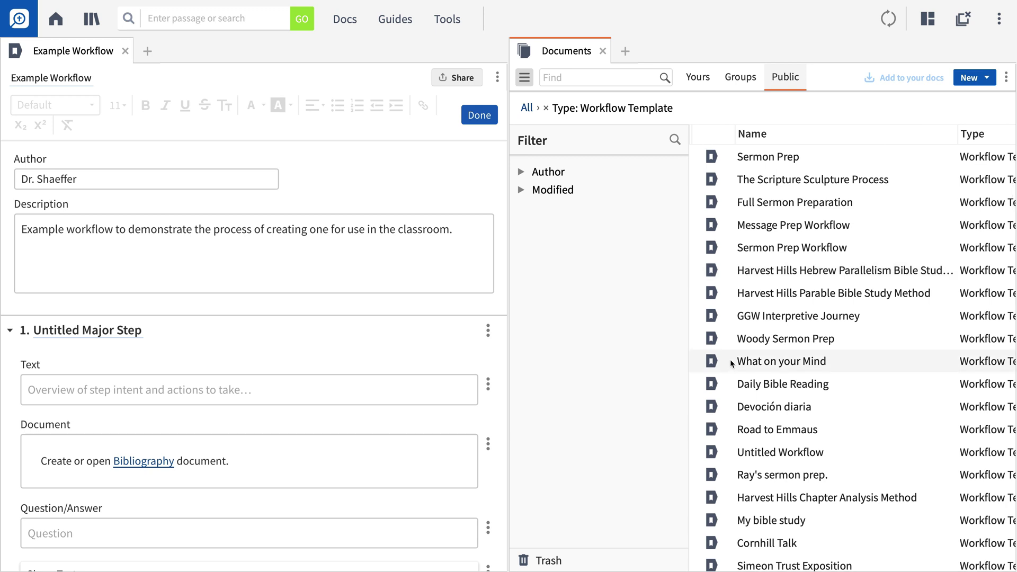
scroll(731, 363, "down", 6)
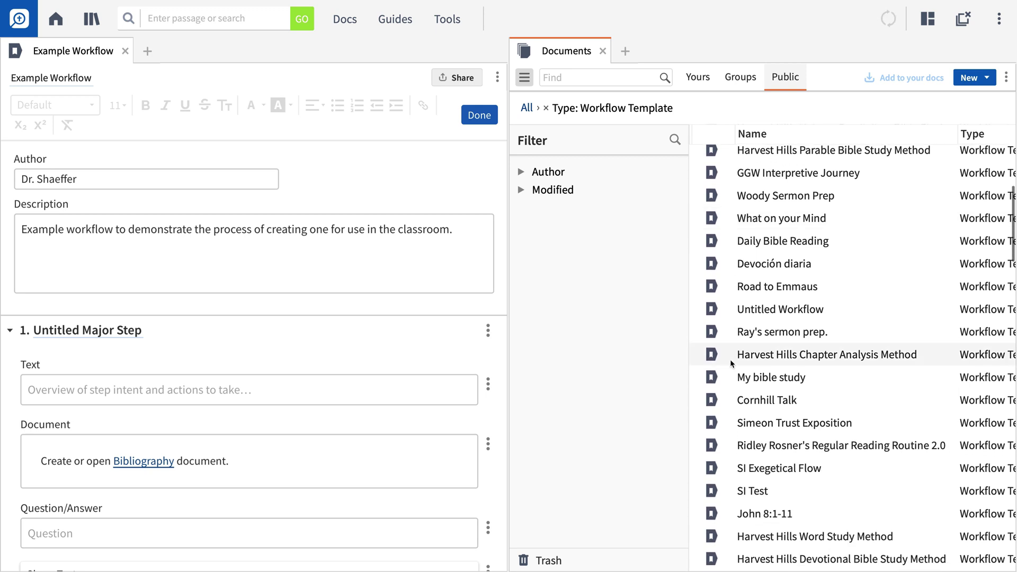
scroll(732, 364, "down", 4)
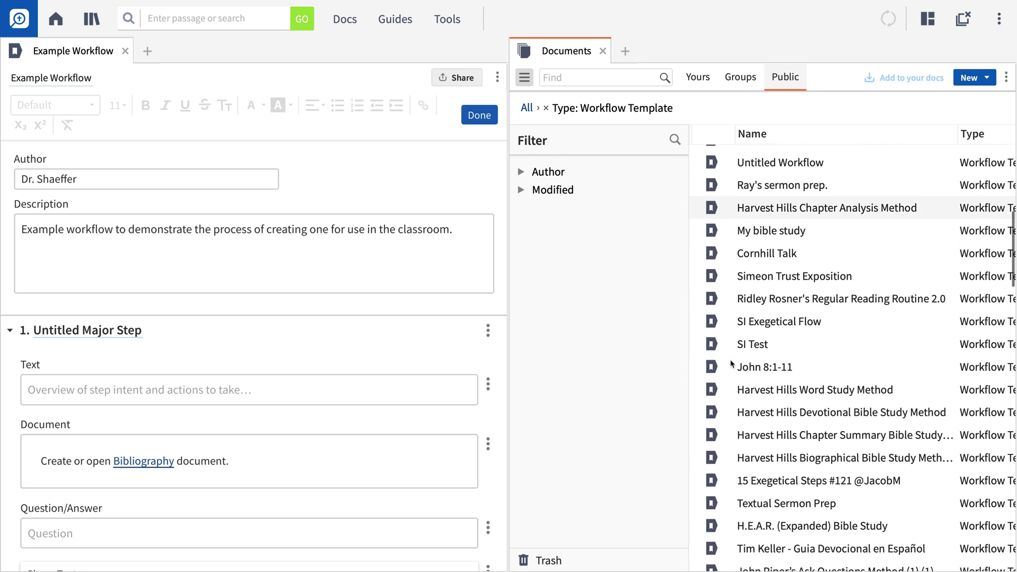
scroll(731, 363, "down", 5)
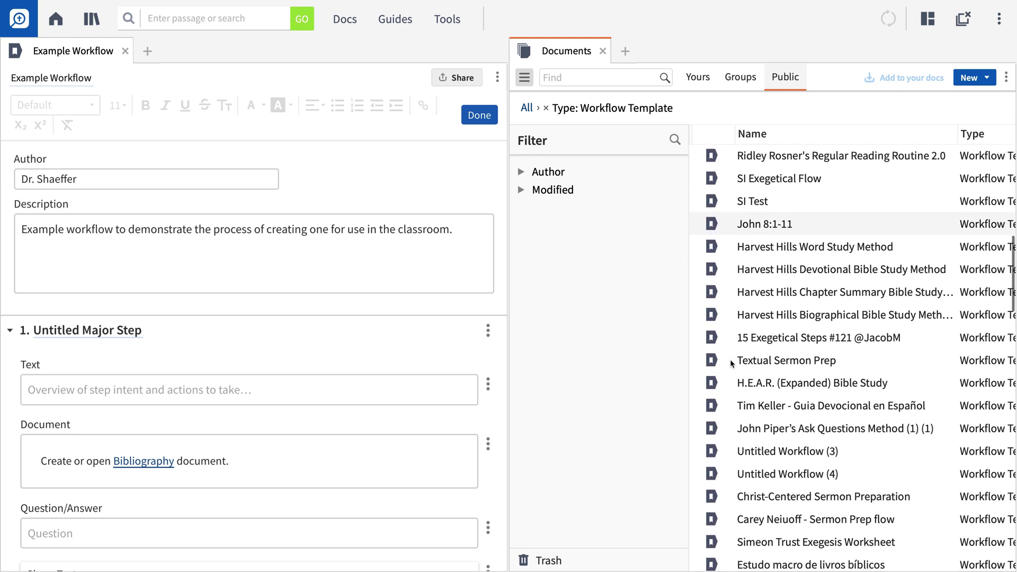
scroll(732, 363, "down", 5)
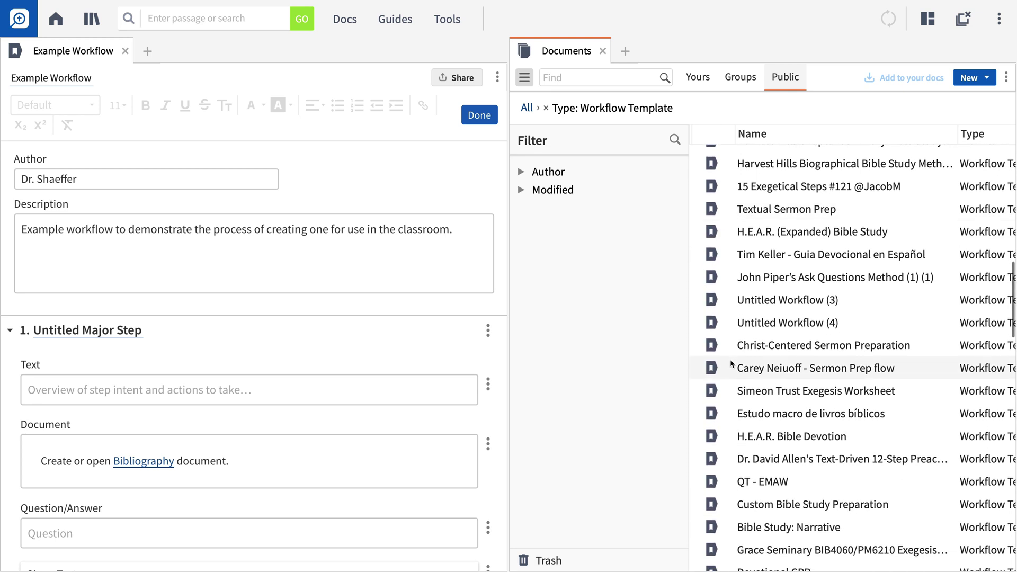
scroll(732, 363, "down", 5)
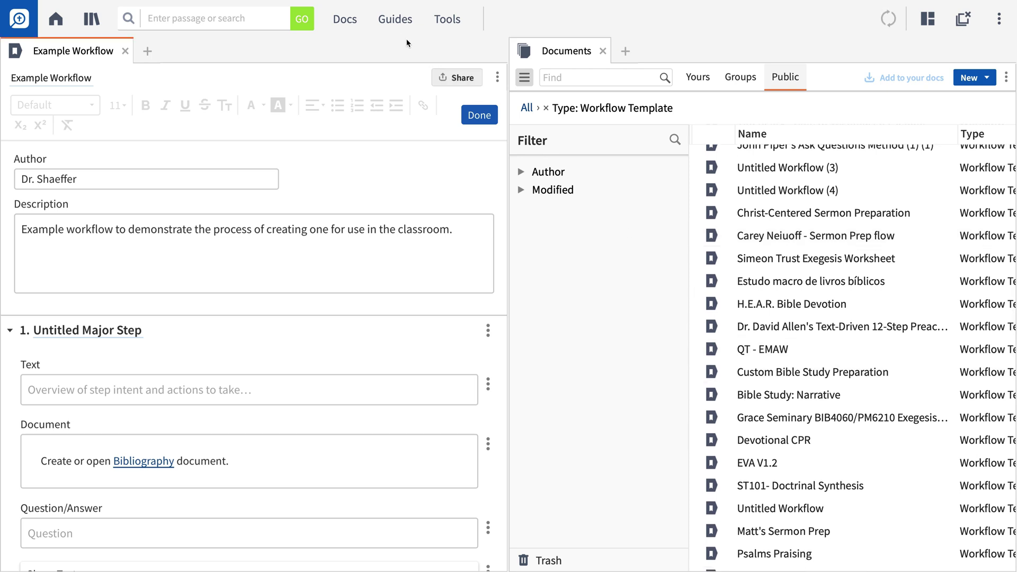
Open a Passage Guide for John 14:1–6 from the Guides menu, beside Example Workflow
left_click(395, 21)
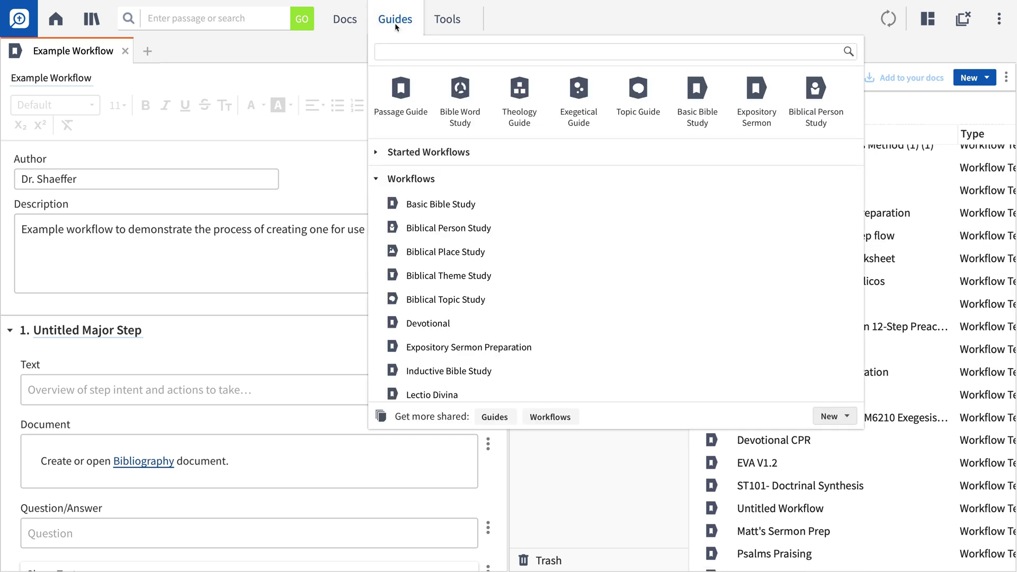
left_click(399, 91)
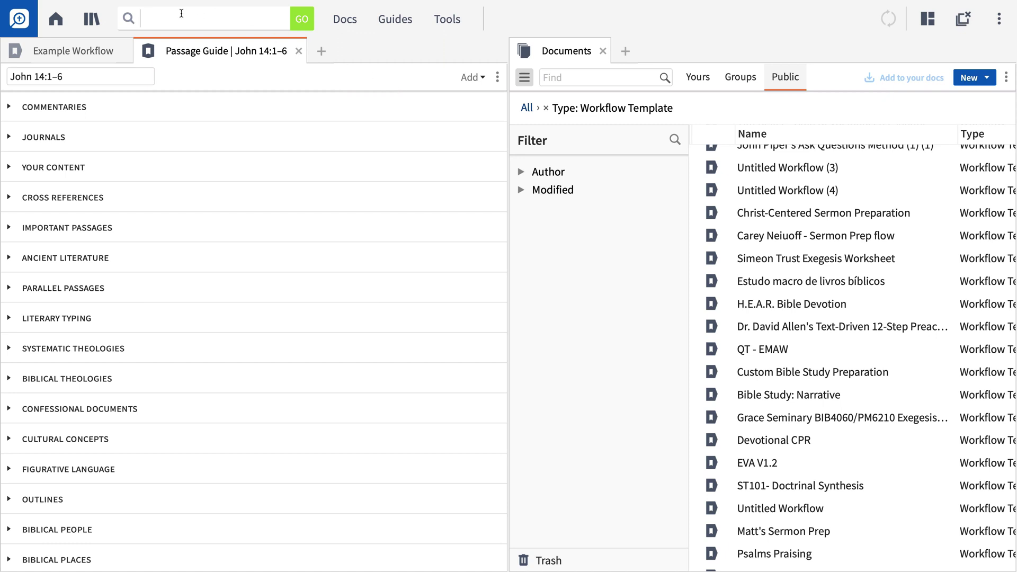
Open The Book of Common Prayer, 1979 and copy a link to its location
type("boo")
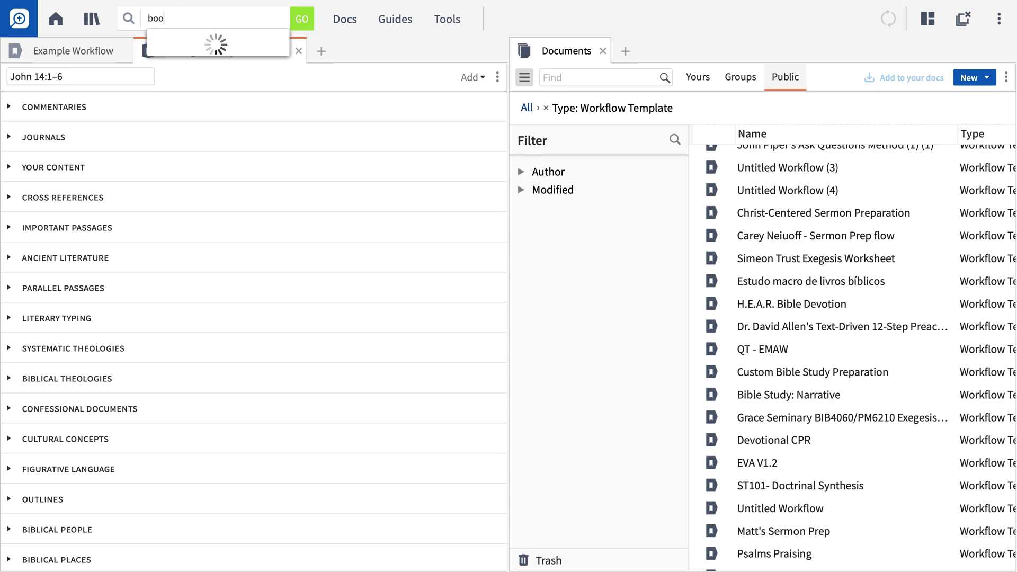
type("k of common prayer")
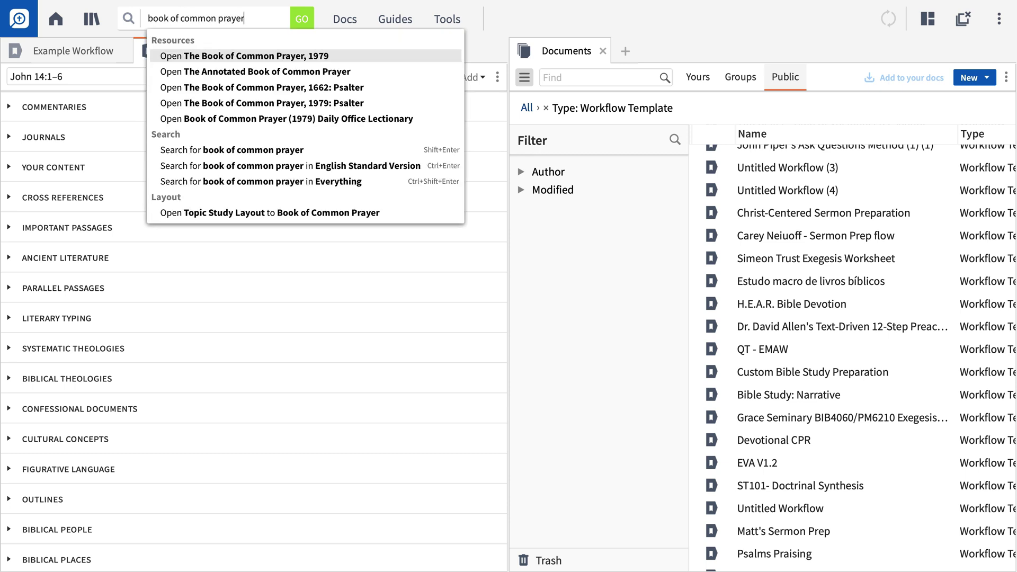
key("Return")
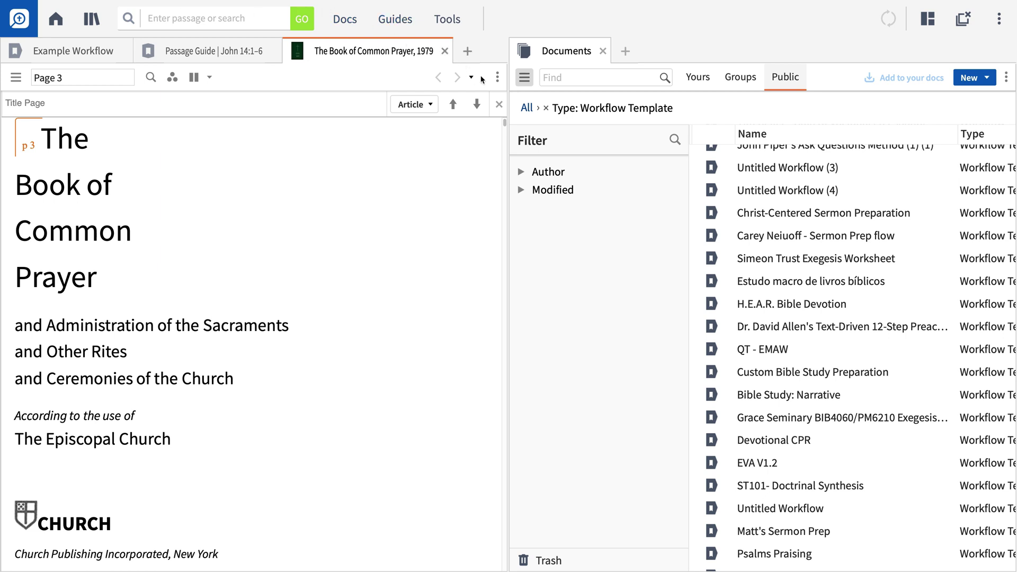
left_click(497, 78)
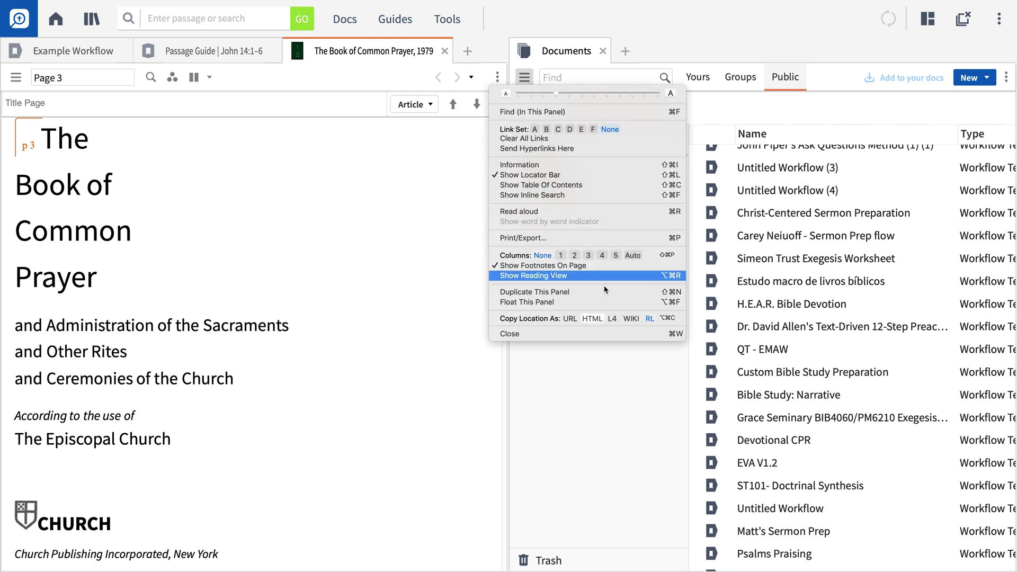
left_click(613, 319)
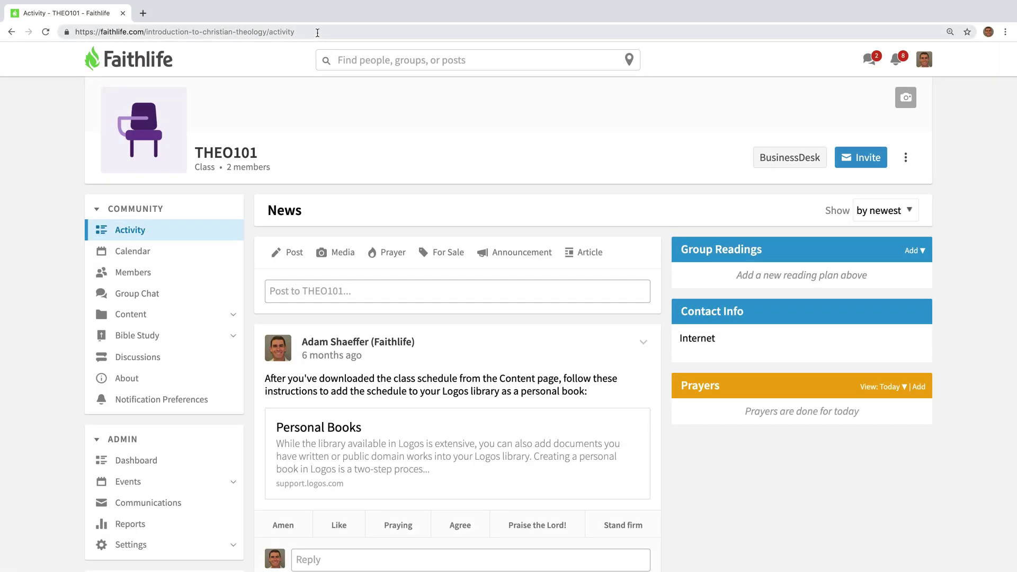
left_click(317, 32)
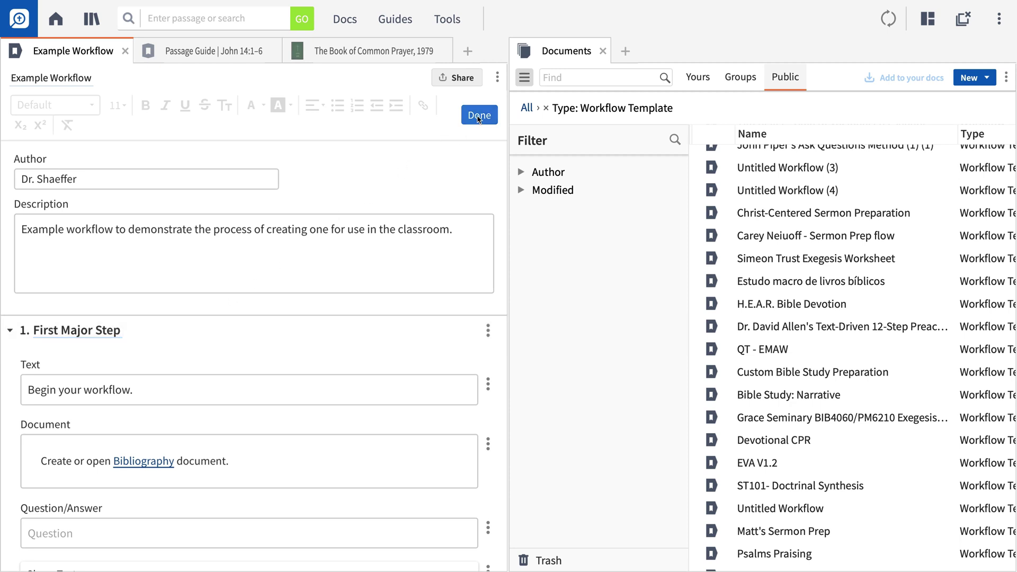
Preview Example Workflow on John 15:1–8 using reference jn15.1, then return it to editing
left_click(479, 116)
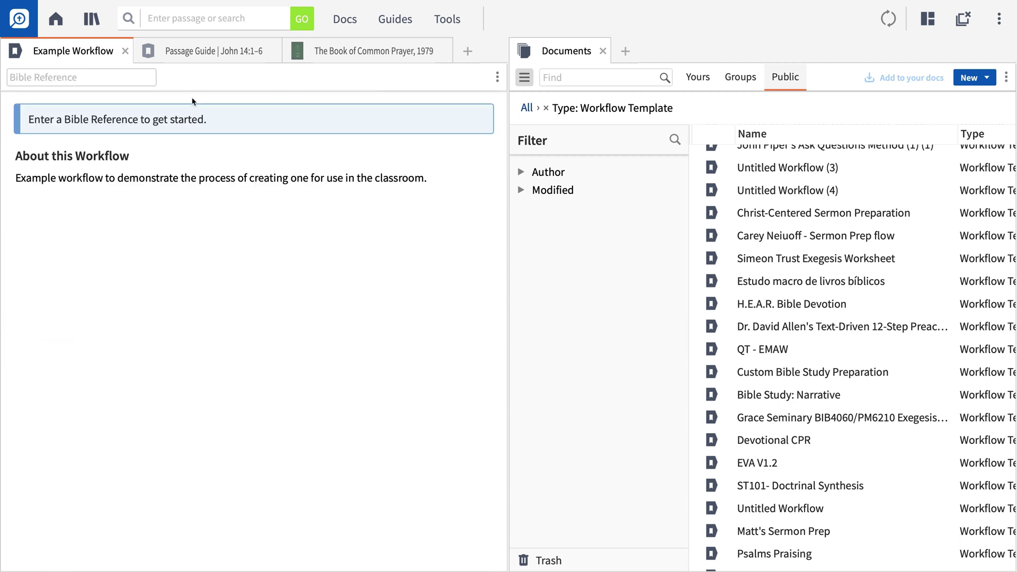
left_click(103, 79)
type("jn15.1")
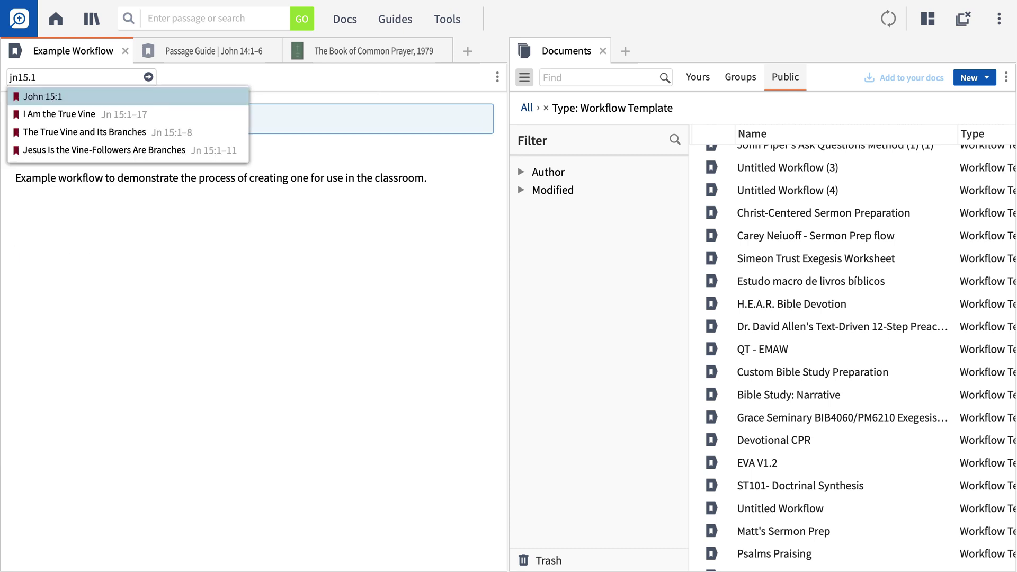
key("Down")
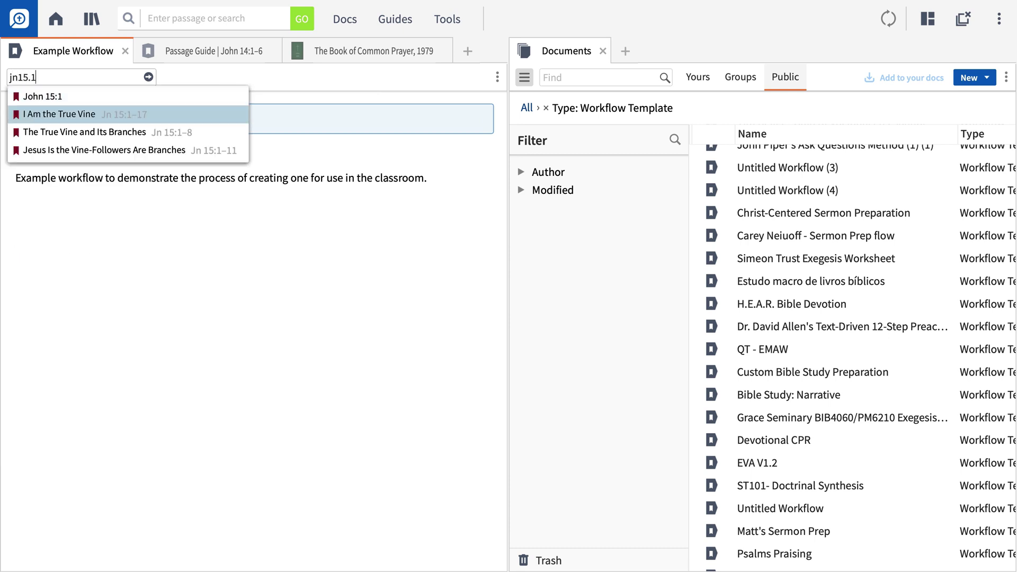
key("Down")
key("Return")
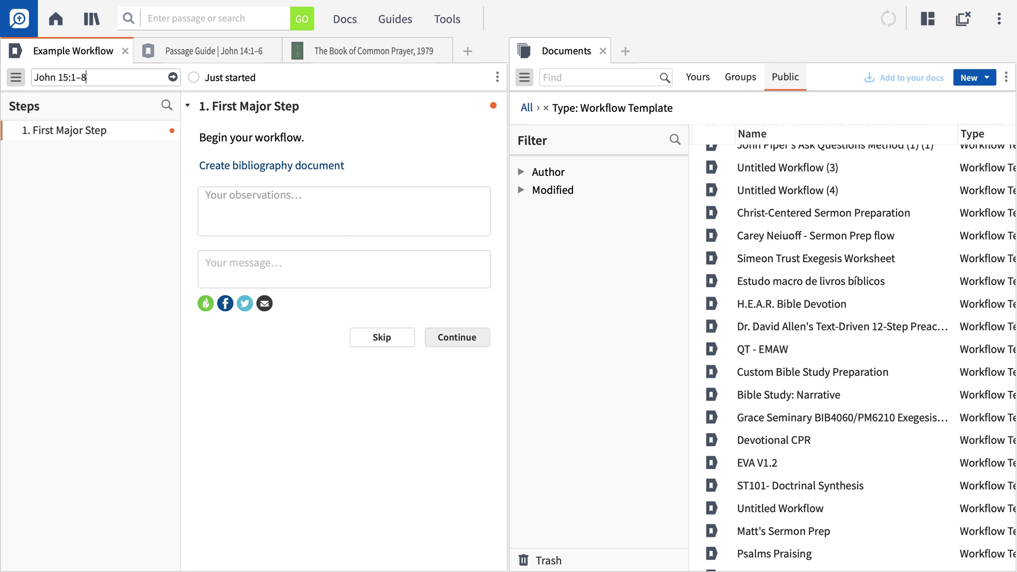
left_click(497, 77)
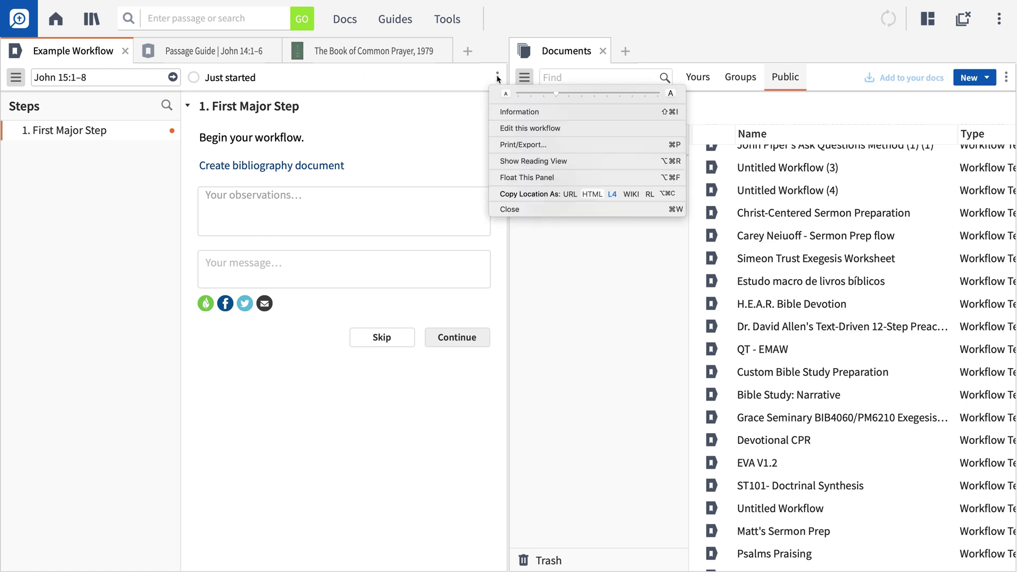
left_click(505, 129)
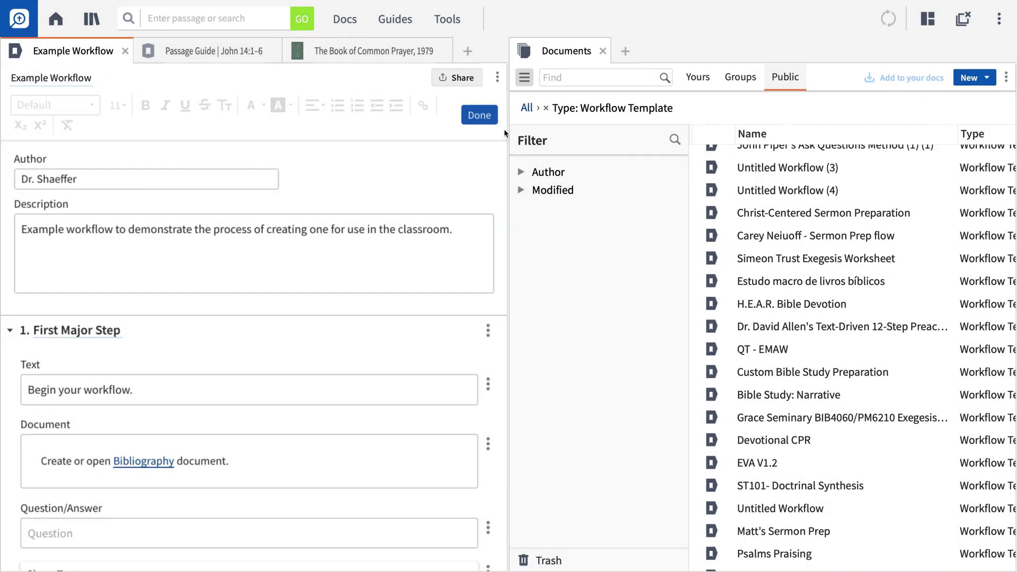
Share Example Workflow with the THEO101 group, found by searching theo101 in the Group tab
left_click(457, 79)
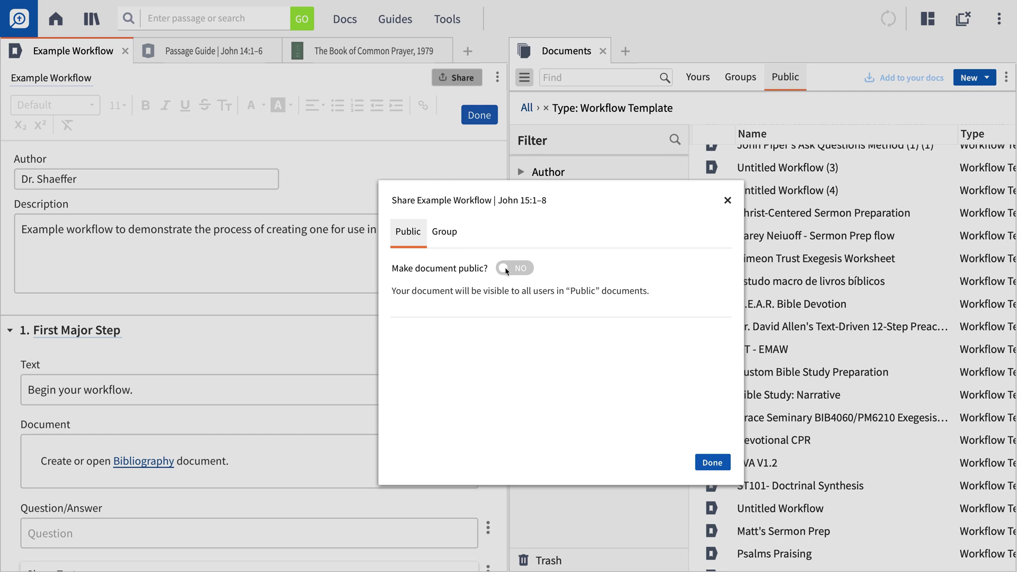
left_click(445, 233)
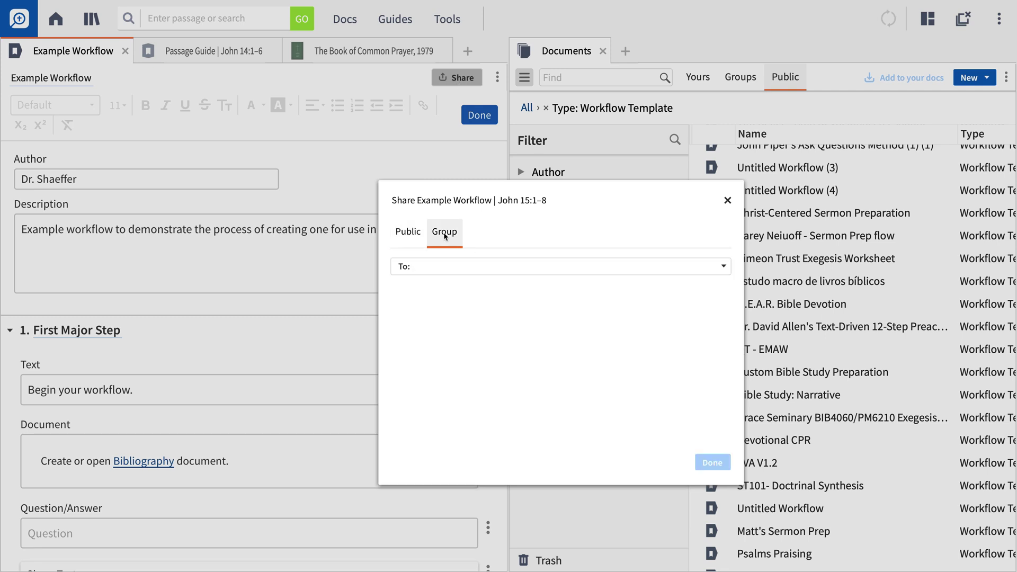
left_click(442, 266)
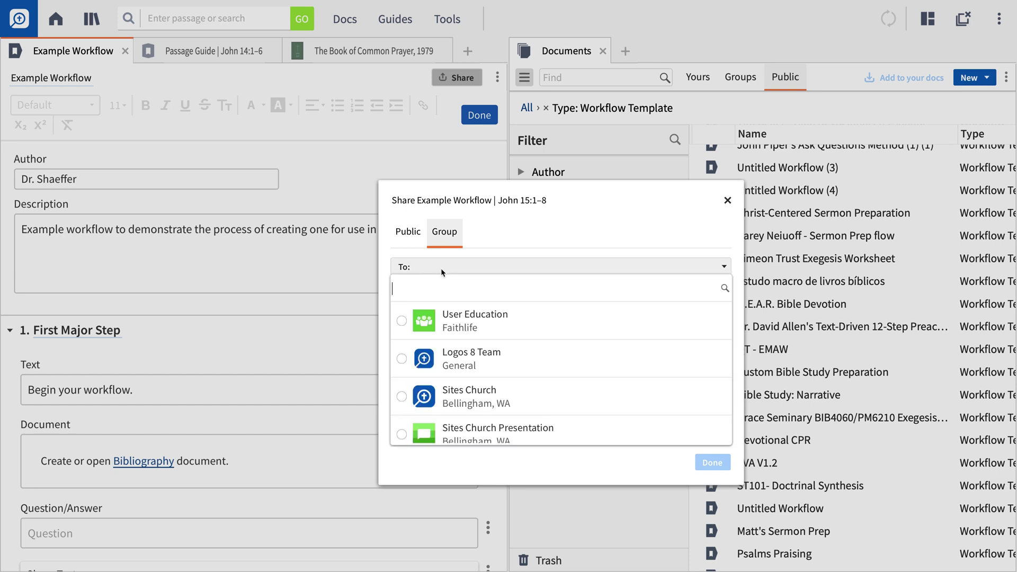
type("theo101")
left_click(445, 318)
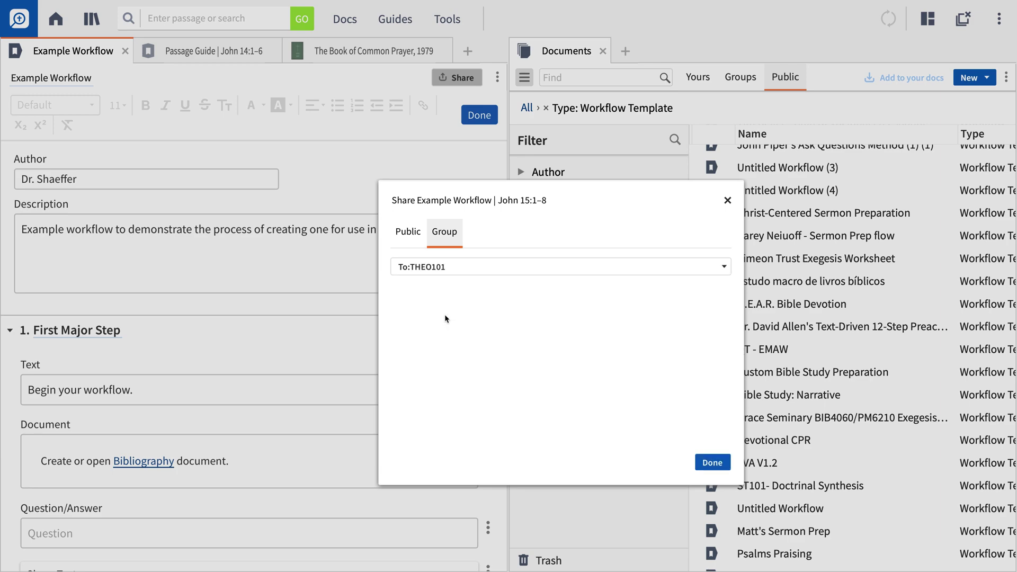
left_click(712, 463)
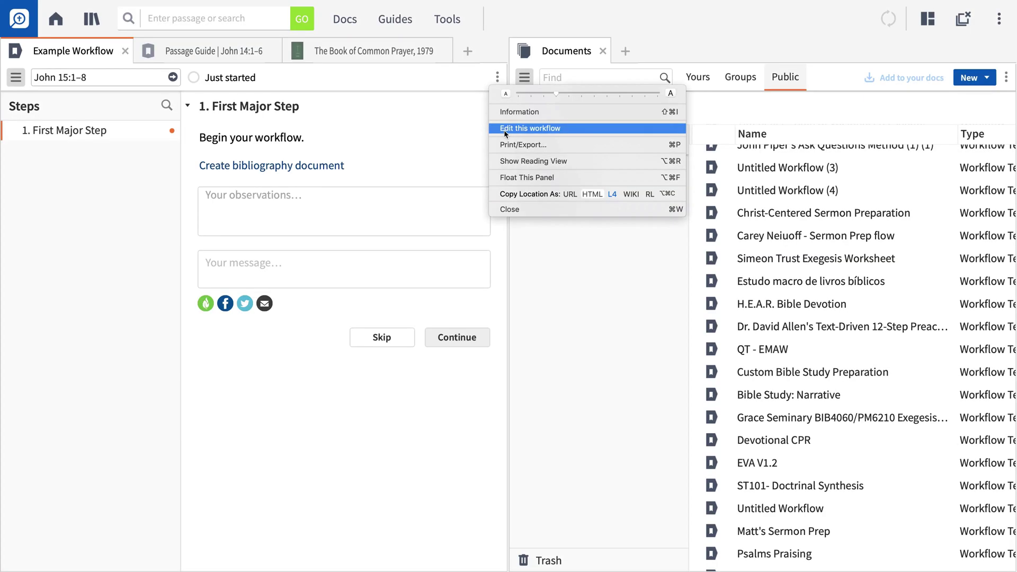